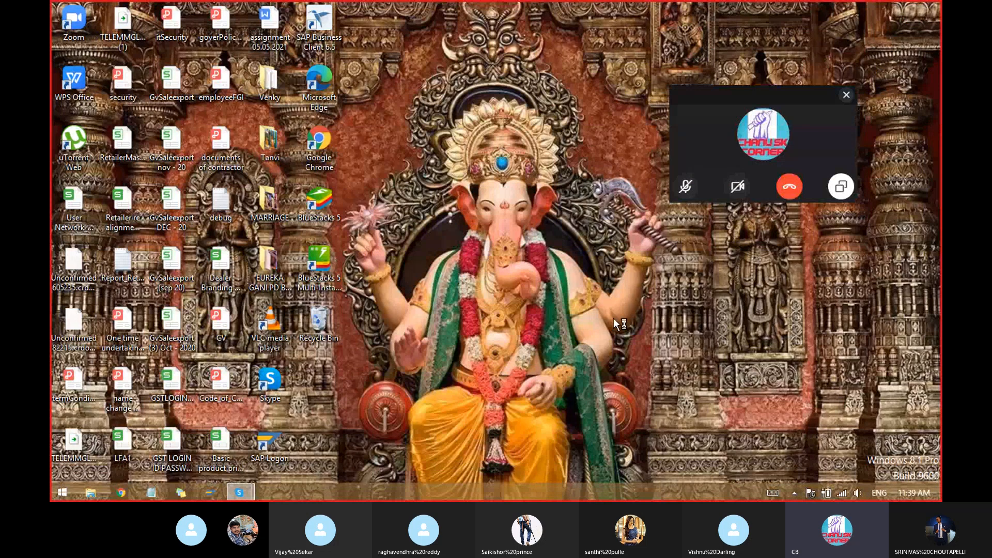
# - Log on to the FICO connection in SAP Logon with the user name and the account password
pyautogui.click(847, 95)
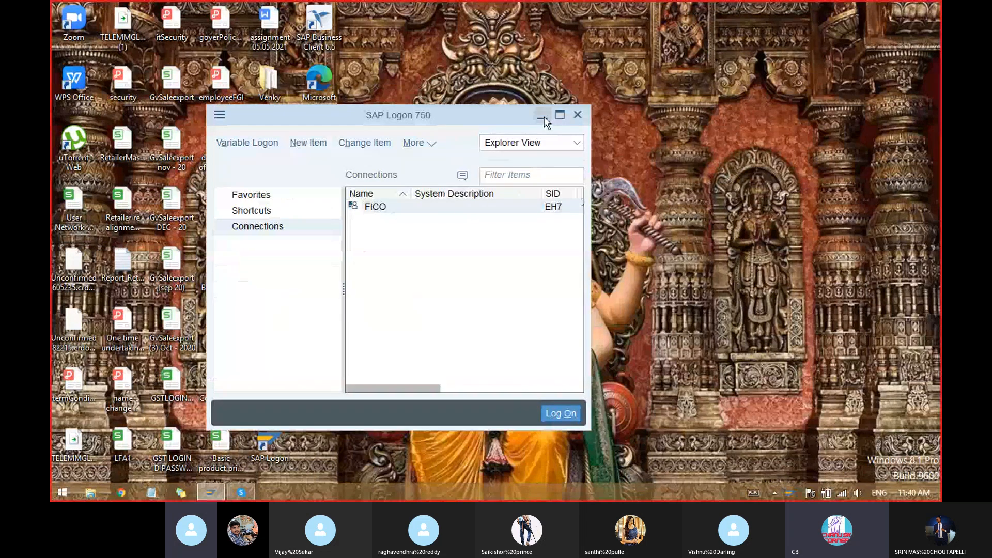
pyautogui.doubleClick(509, 205)
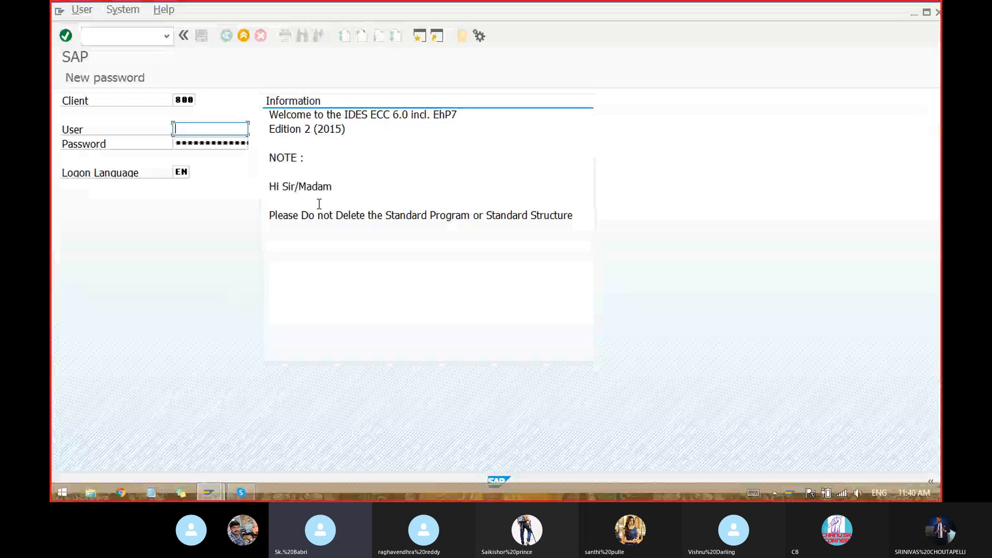
pyautogui.press('BackSpace')
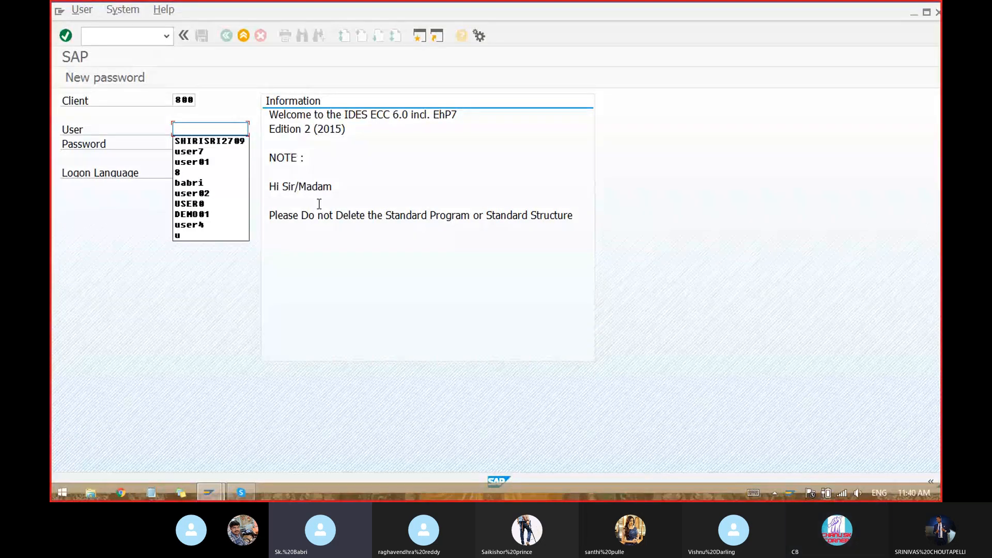
pyautogui.press('Down')
pyautogui.press('Tab')
pyautogui.write('**********')
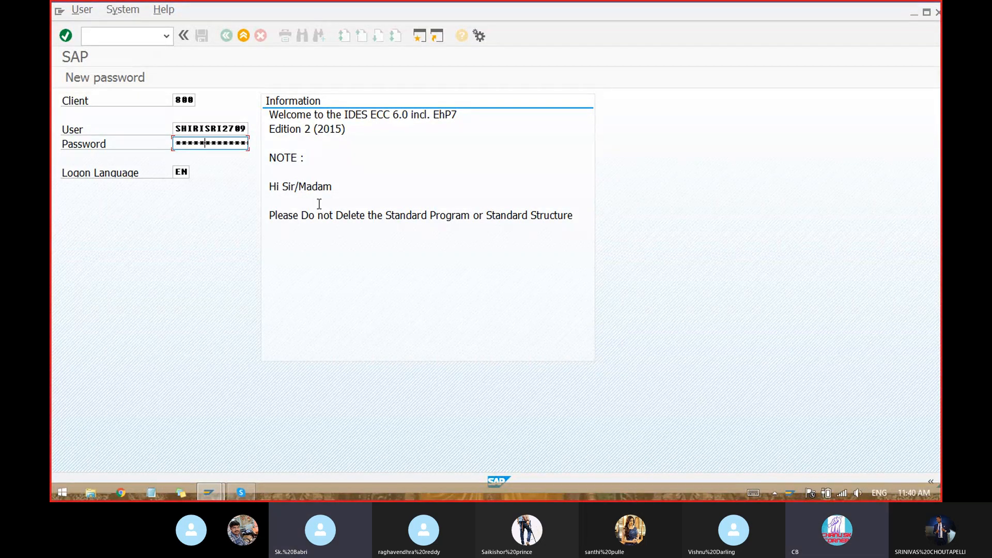
pyautogui.write('*')
pyautogui.press('Return')
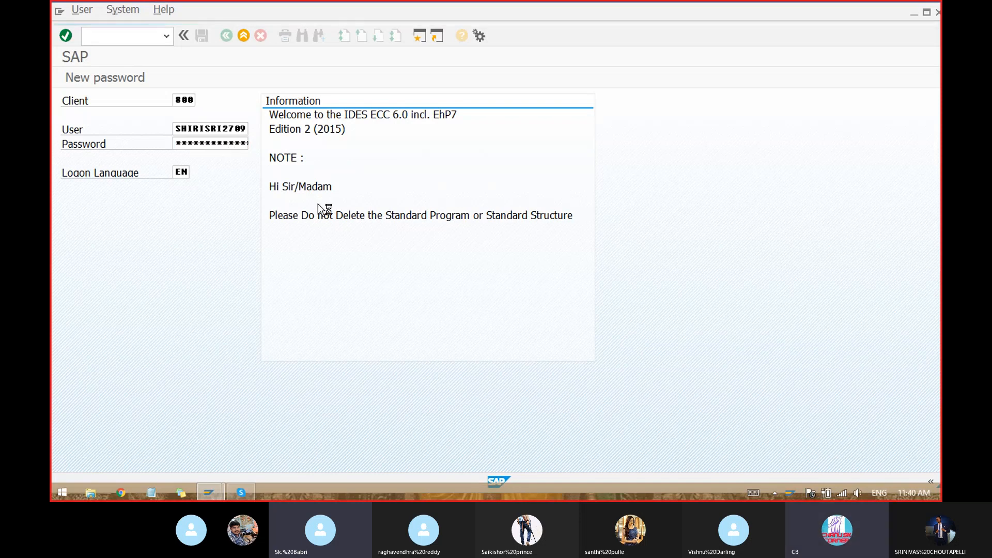
# - Switch to the empty Notepad document and maximize its window
pyautogui.click(151, 492)
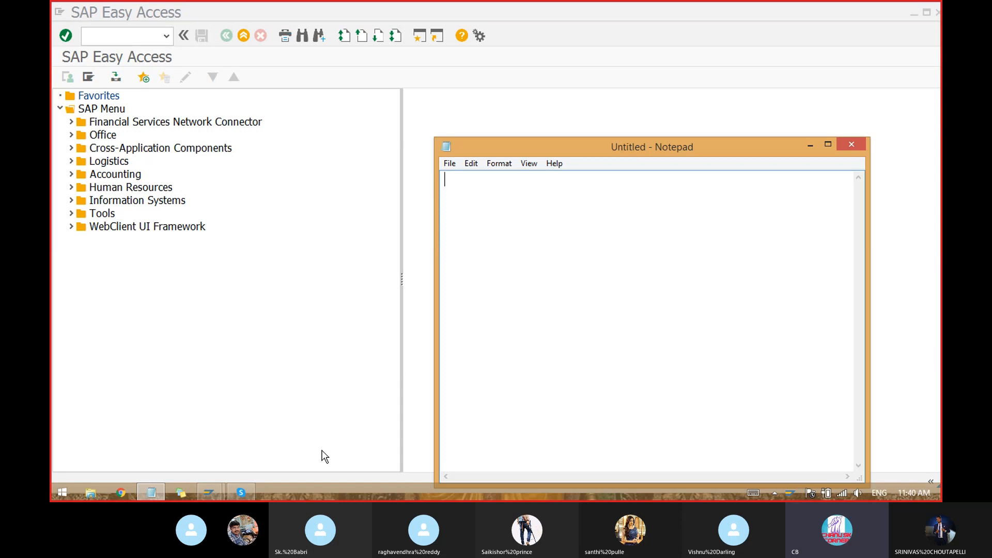
pyautogui.click(829, 146)
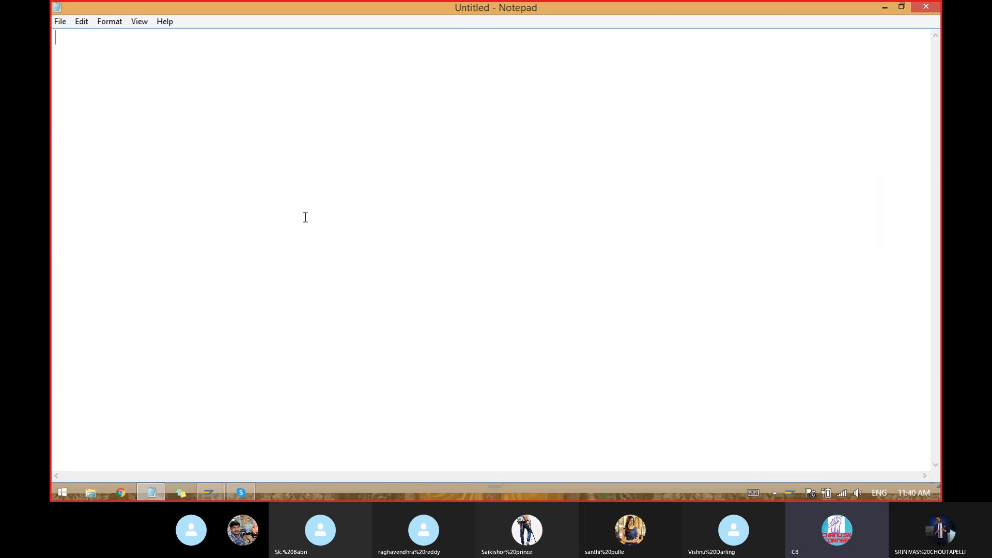
pyautogui.click(137, 22)
pyautogui.click(114, 23)
pyautogui.click(83, 22)
pyautogui.moveTo(103, 21)
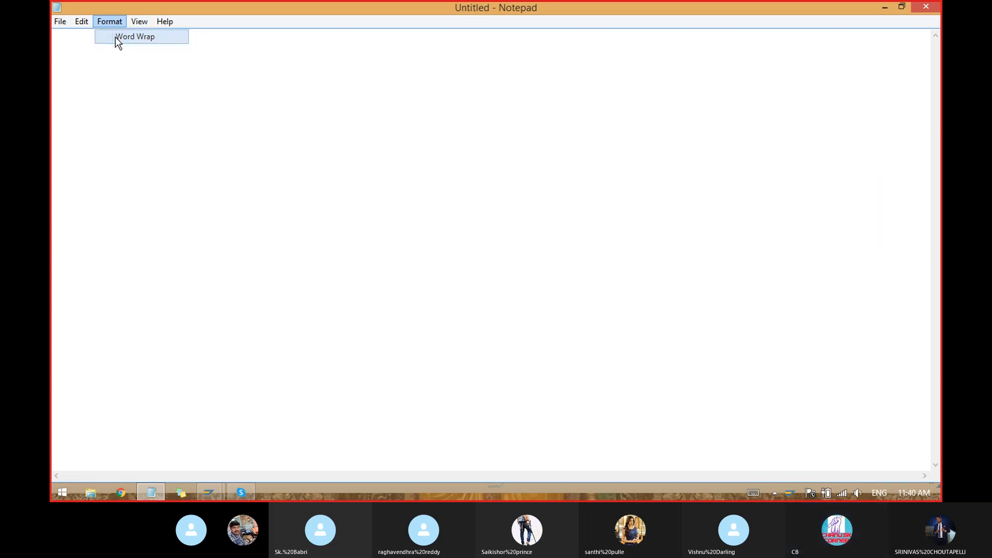
pyautogui.click(116, 38)
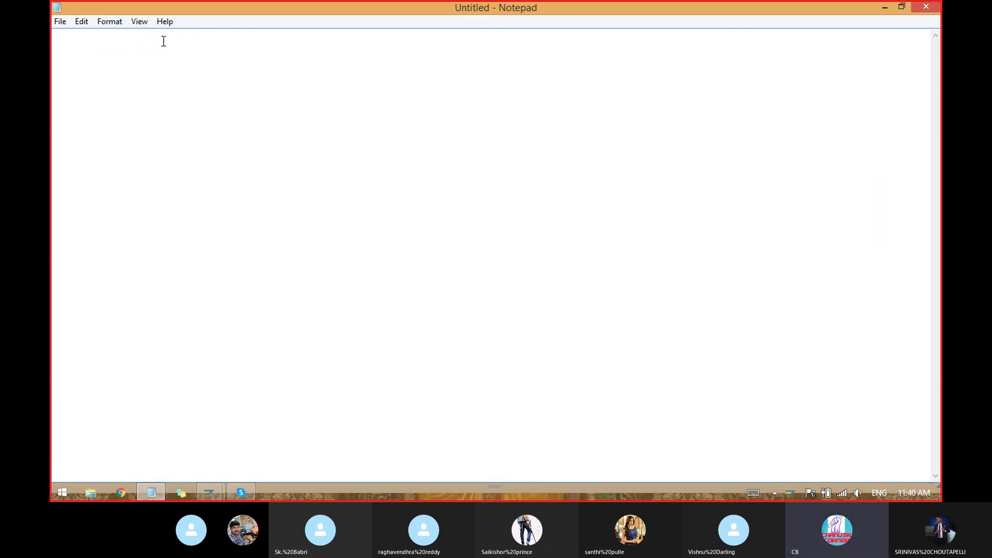
pyautogui.click(115, 26)
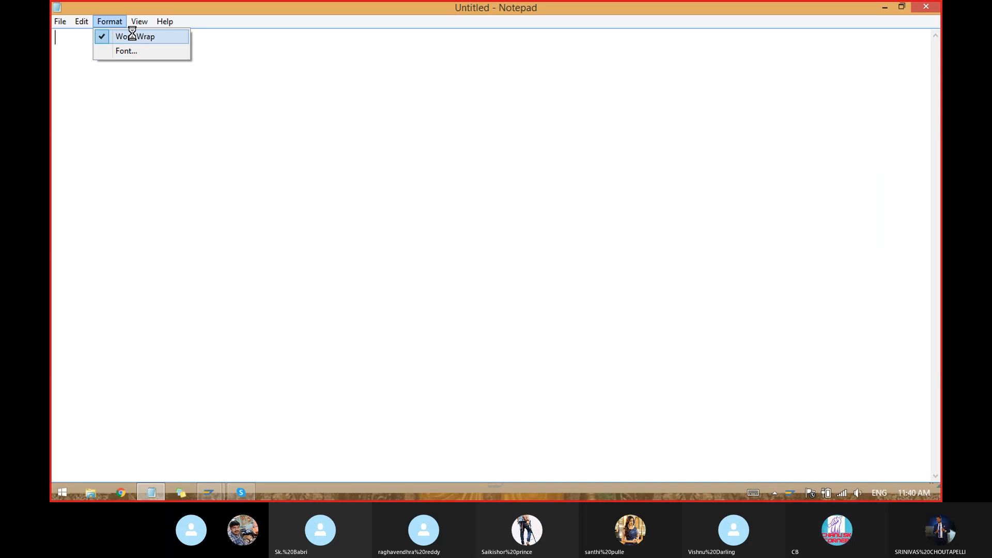
pyautogui.click(131, 36)
# - Set the Notepad font size to 18, keeping Consolas Bold
pyautogui.click(111, 21)
pyautogui.click(117, 50)
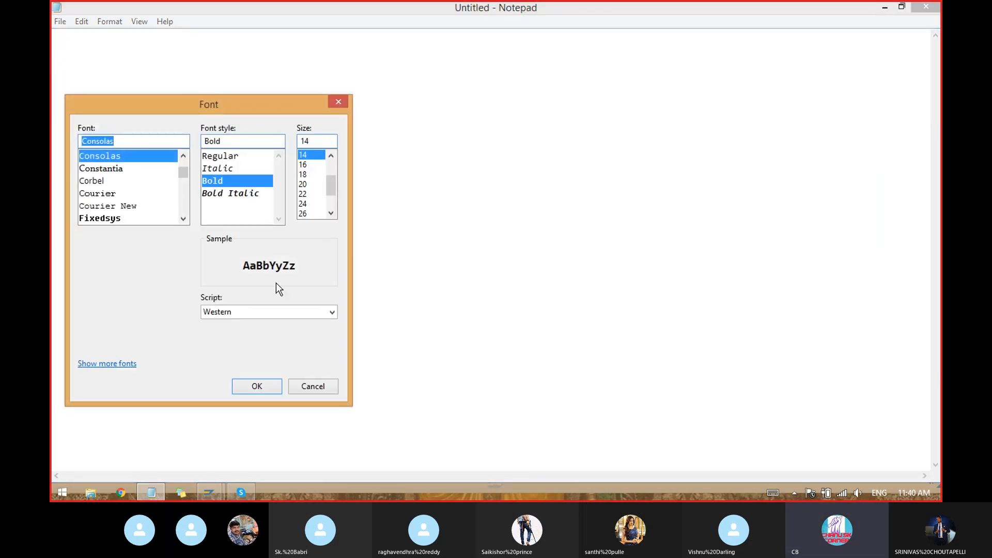
pyautogui.click(304, 175)
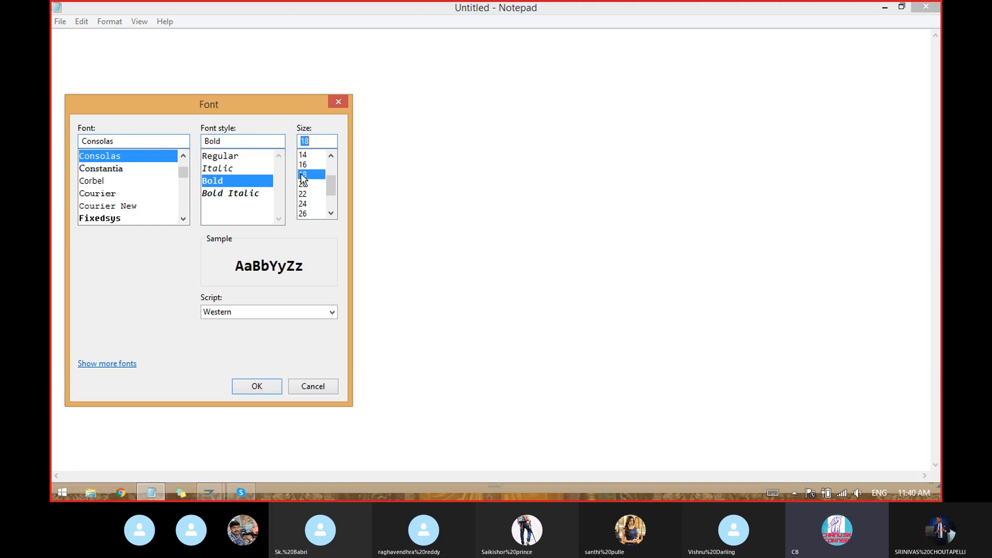
pyautogui.click(256, 387)
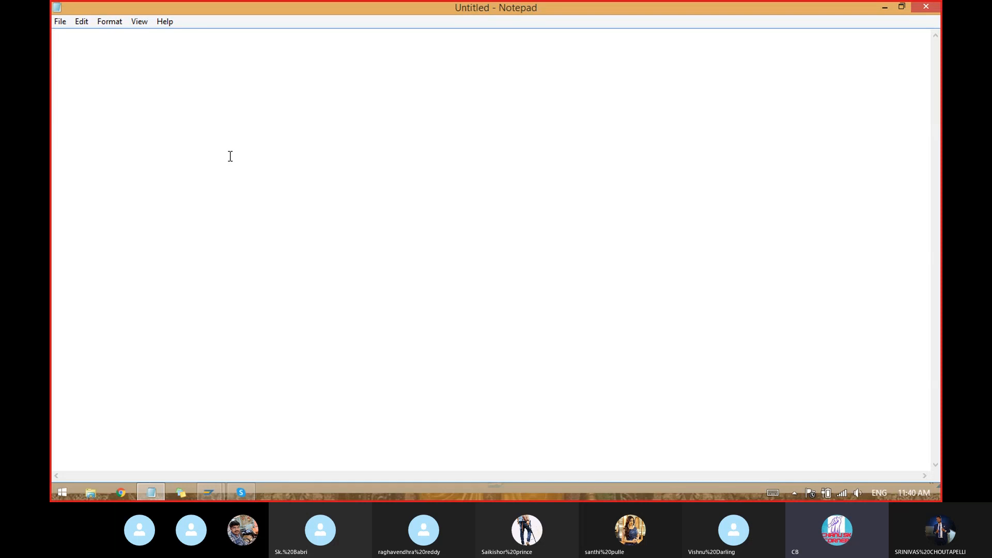
# - Start the note's heading with the text "How to change transport request from re"
pyautogui.write('How to chnage')
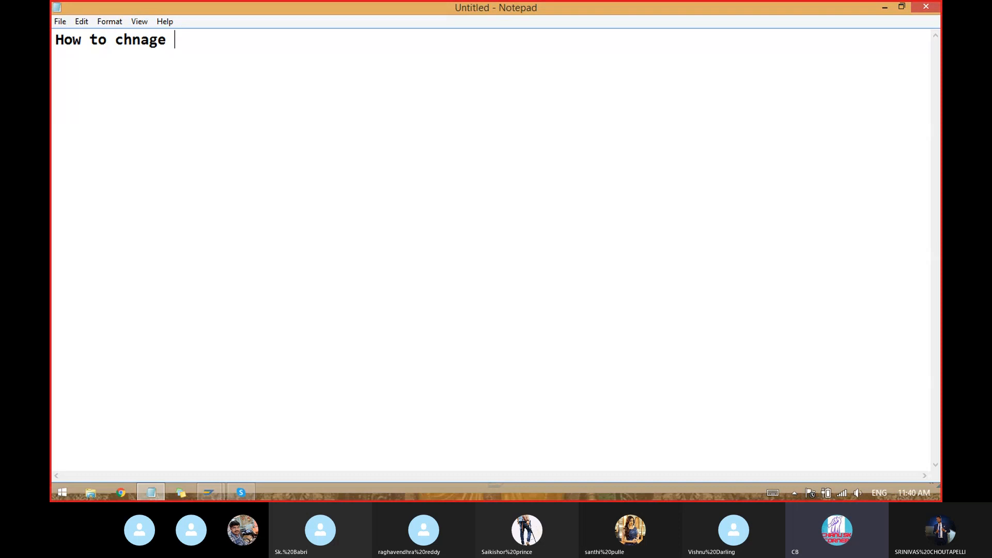
pyautogui.press('BackSpace')
pyautogui.press('BackSpace')
pyautogui.press('BackSpace')
pyautogui.press('BackSpace')
pyautogui.write('ange transport')
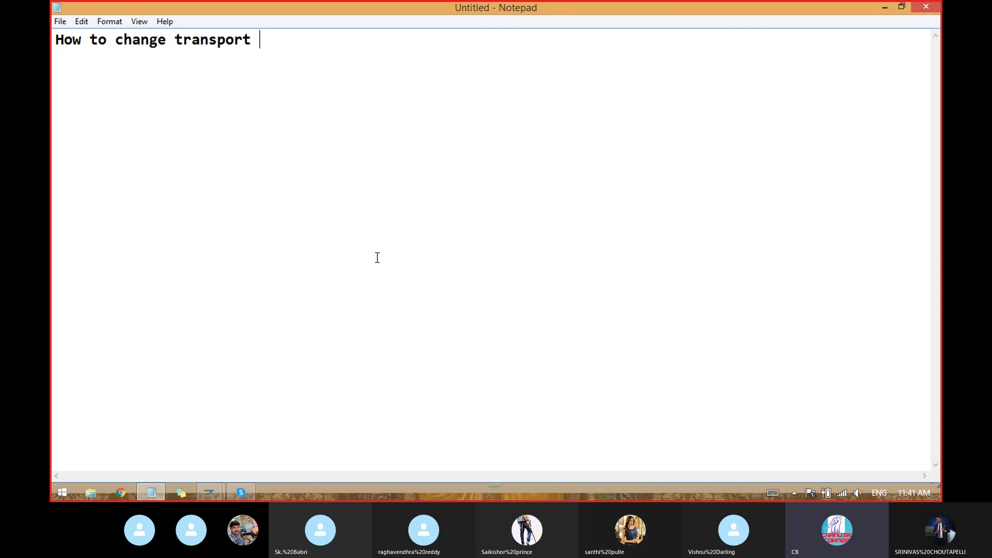
pyautogui.write('request ')
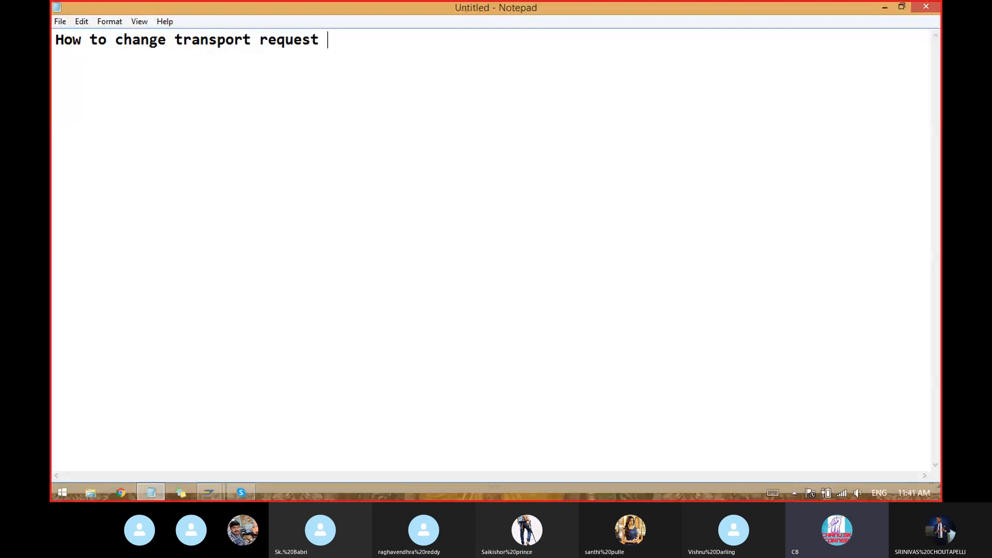
pyautogui.write('from re')
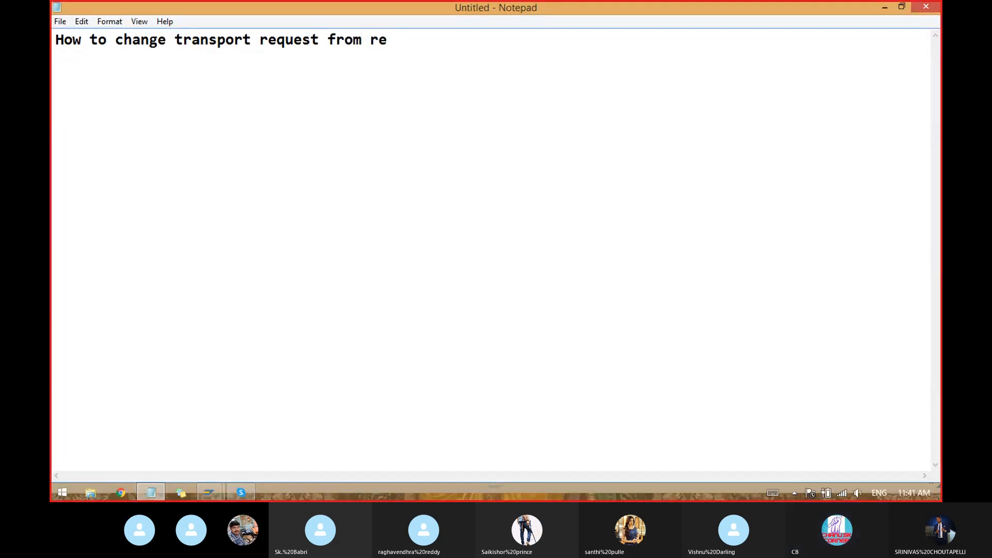
# - Switch to the Skype call, unmute the microphone, and clear the call windows from the Notepad document
pyautogui.moveTo(241, 491)
pyautogui.click(266, 464)
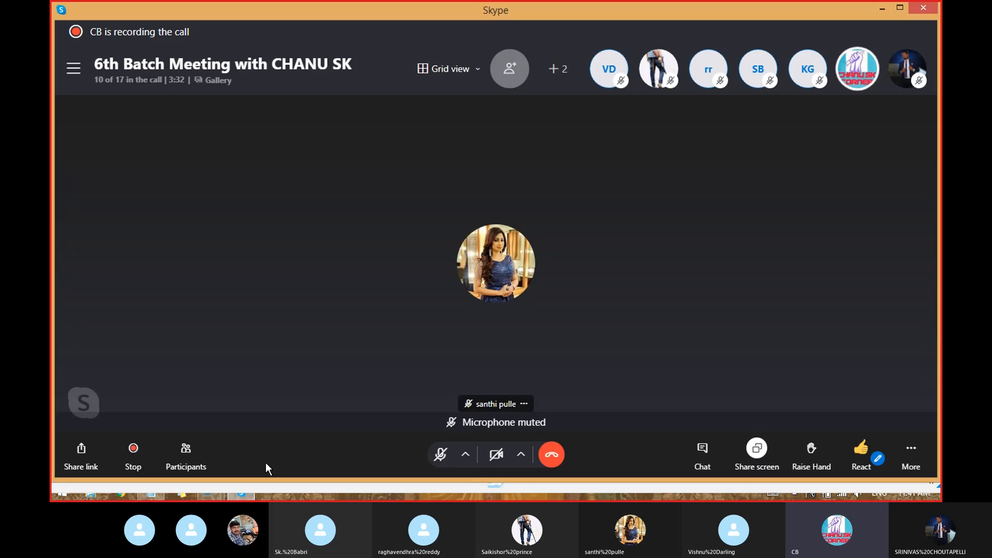
pyautogui.click(440, 453)
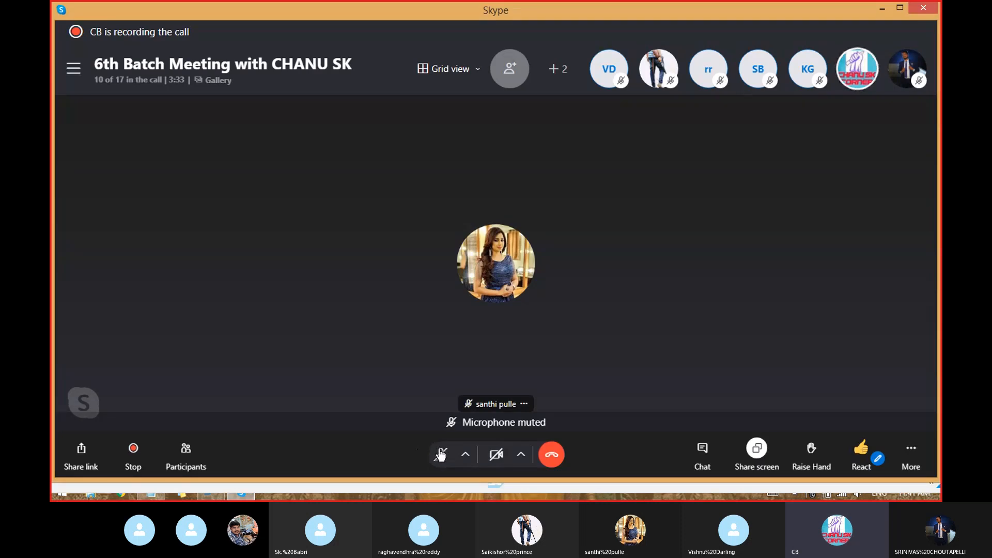
pyautogui.click(882, 9)
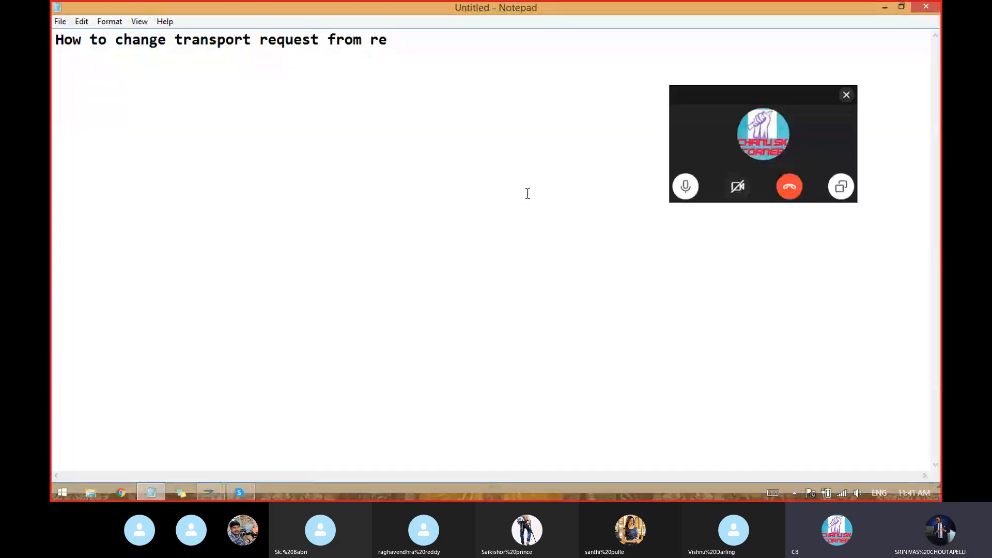
pyautogui.click(846, 95)
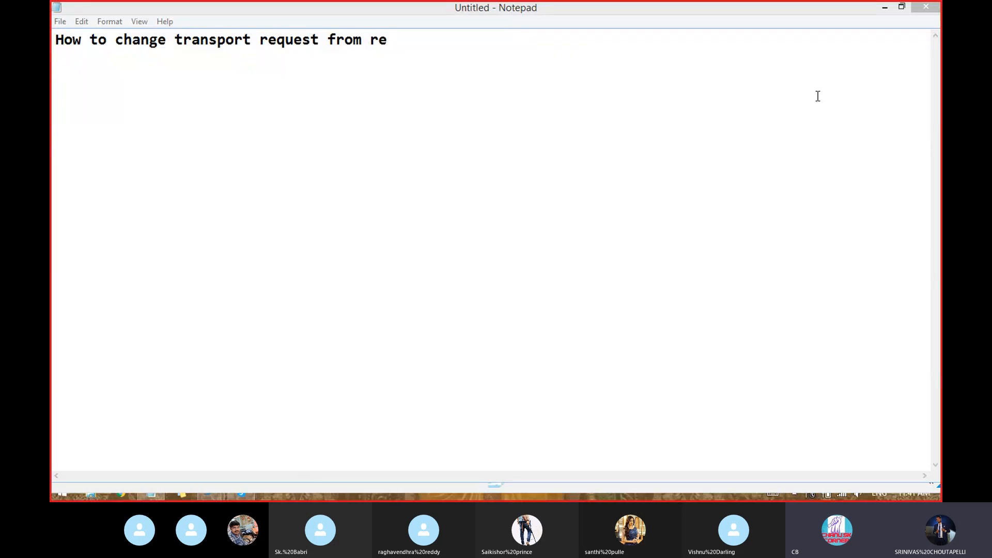
# - Continue the heading so it reads "How to change transport request from released to modify mode"
pyautogui.click(815, 104)
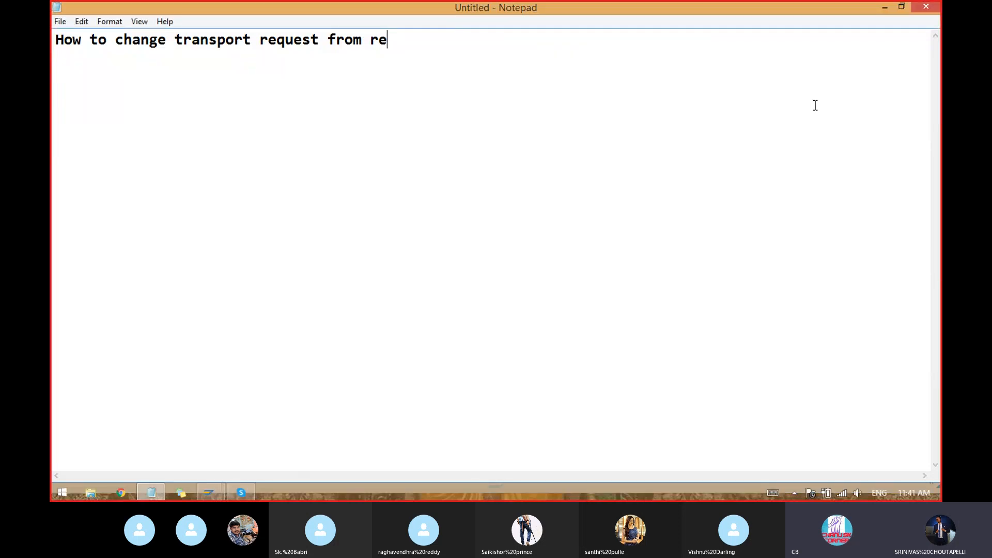
pyautogui.write('leased to ')
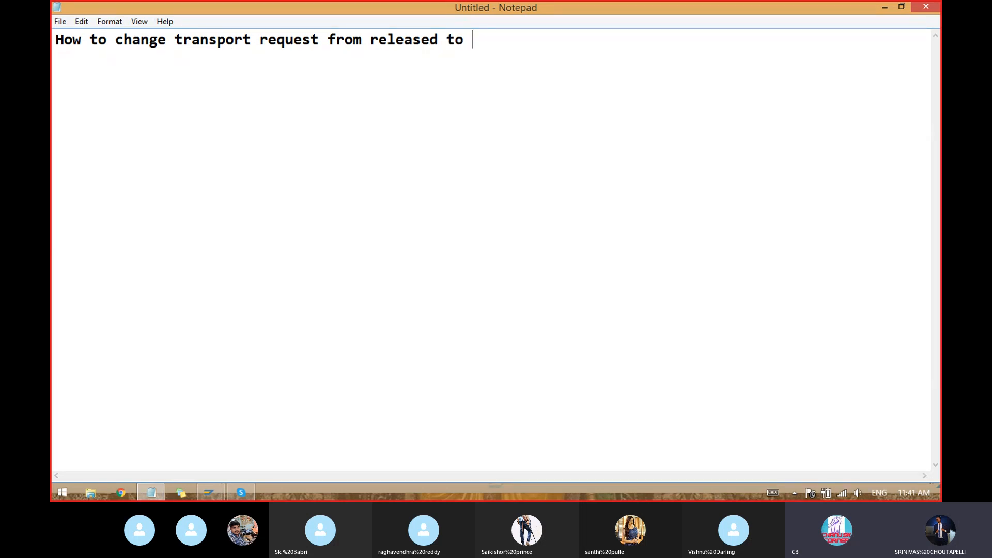
pyautogui.write('modify mode')
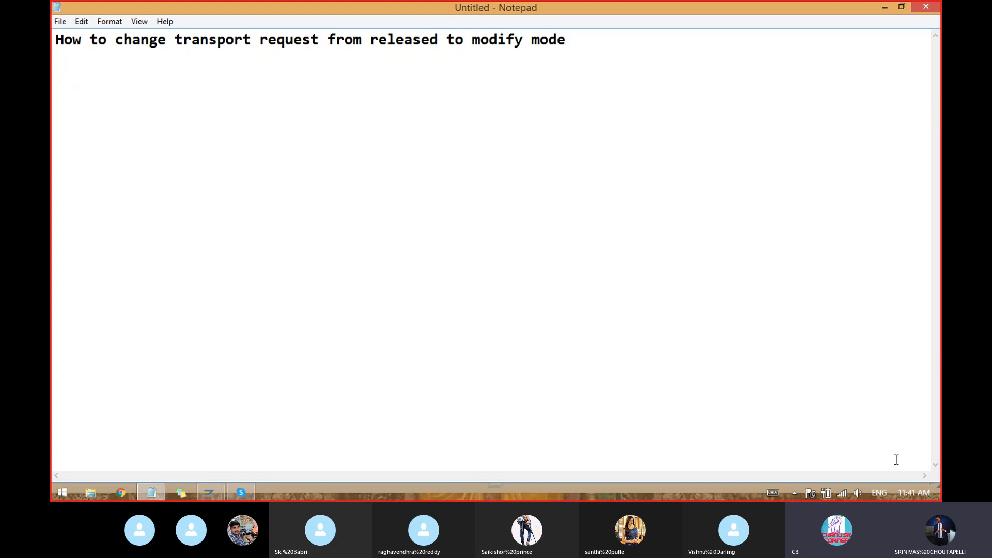
# - Raise the system's headphone volume and return to the note
pyautogui.click(860, 495)
pyautogui.scroll(8, 826, 304)
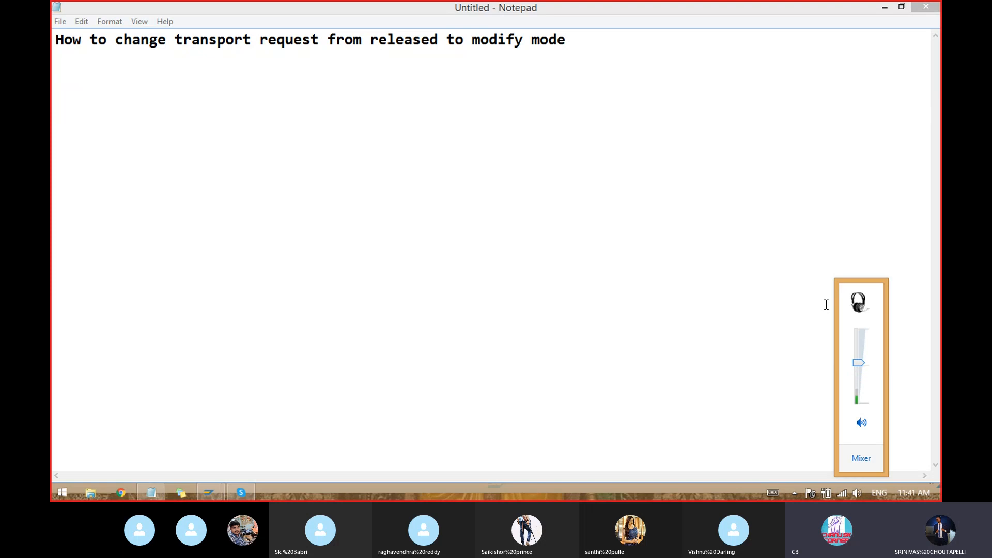
pyautogui.click(746, 186)
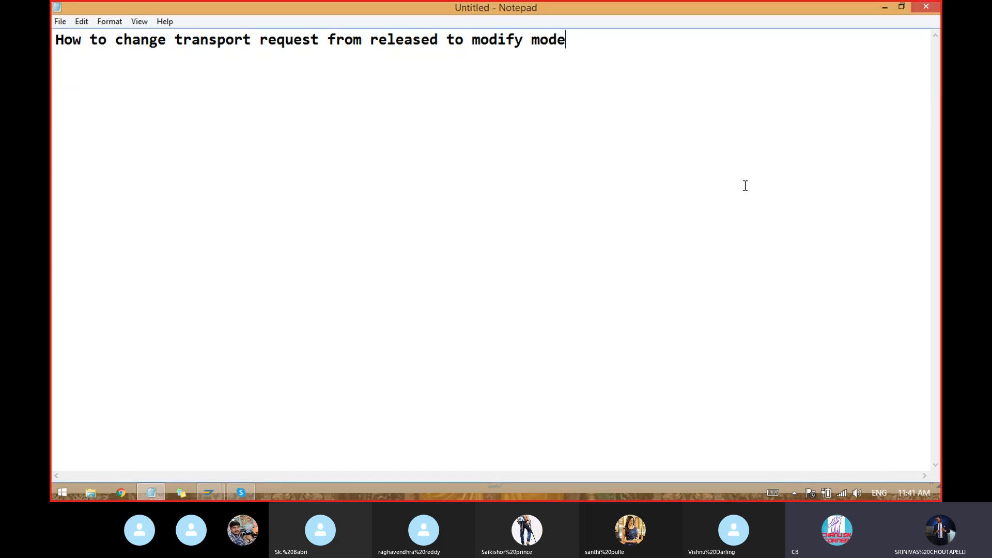
# - End the heading with a question mark and change the word "modify" to "modifiabel"
pyautogui.write('?')
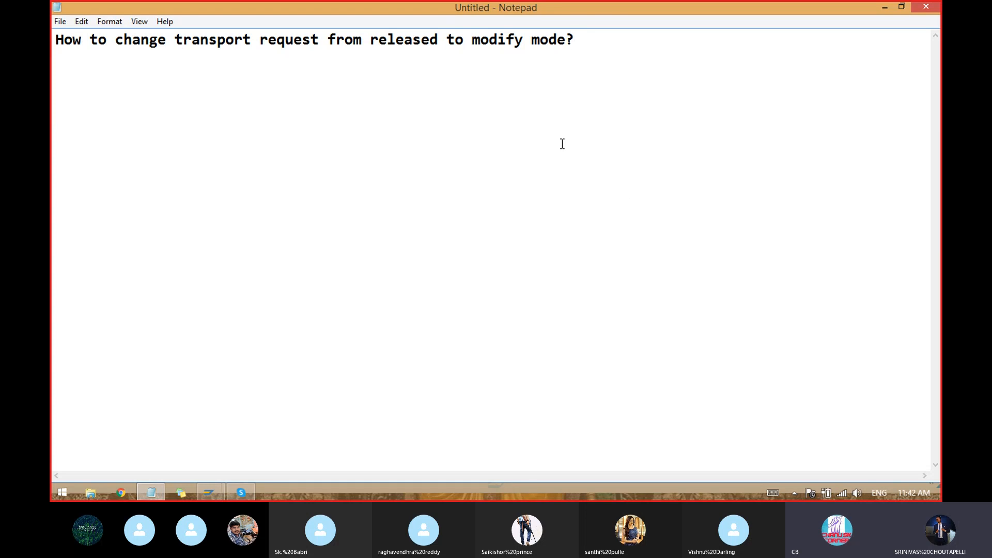
pyautogui.click(528, 41)
pyautogui.press('BackSpace')
pyautogui.write('e')
pyautogui.press('BackSpace')
pyautogui.write('iabel')
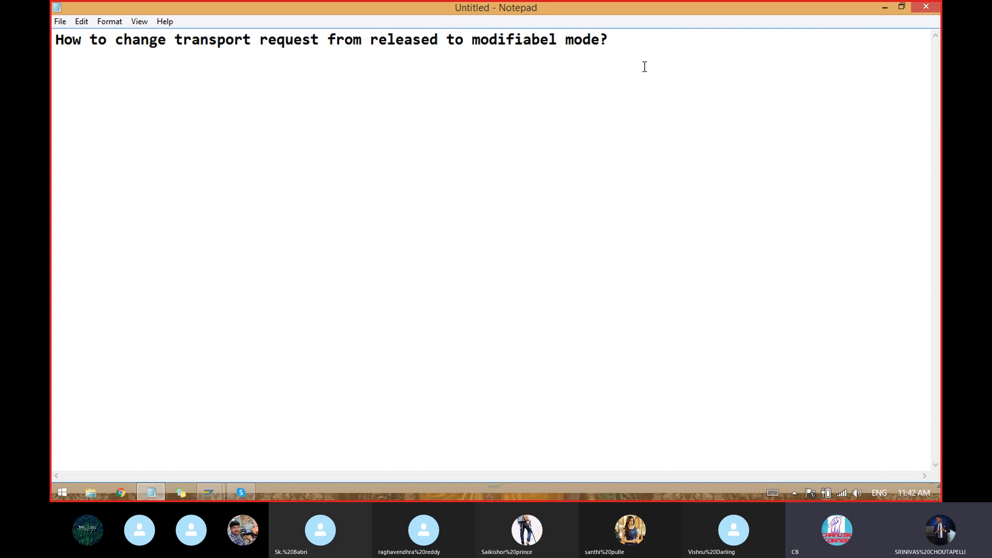
# - Add the line "Go to T-code SE09" below the heading, separated by a blank line
pyautogui.click(626, 39)
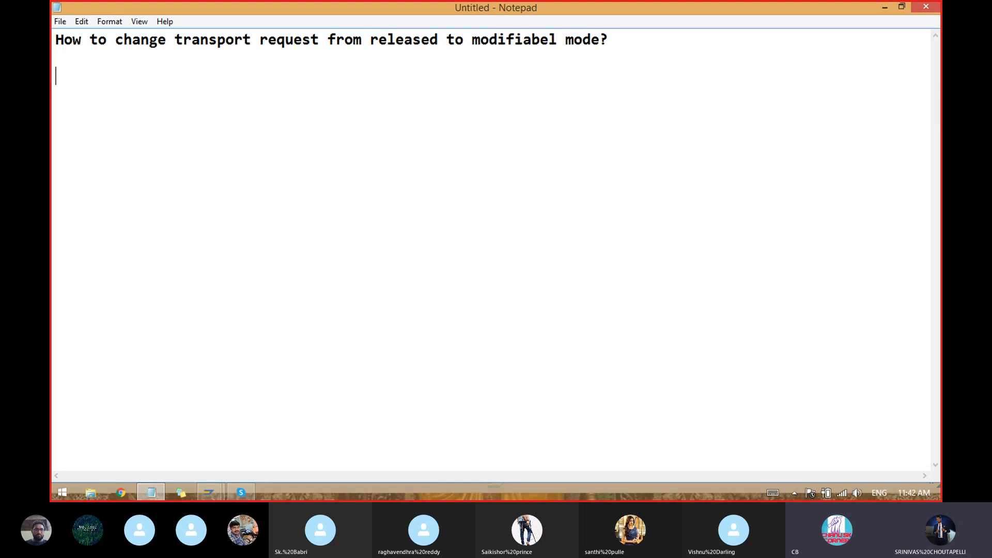
pyautogui.write('G')
pyautogui.press('BackSpace')
pyautogui.write('T-co')
pyautogui.press('BackSpace')
pyautogui.press('BackSpace')
pyautogui.press('BackSpace')
pyautogui.press('BackSpace')
pyautogui.write('Go to T')
pyautogui.write('code ')
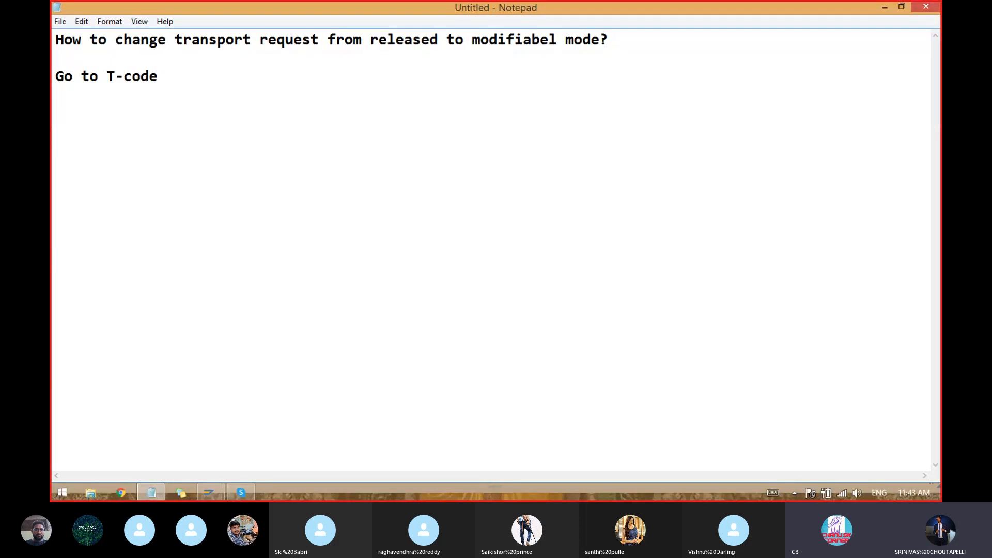
pyautogui.write('SE09')
# - Switch to SAP Easy Access and open the Transport Organizer with transaction SE09
pyautogui.hotkey('alt', 'Tab')
pyautogui.hotkey('alt', 'Tab')
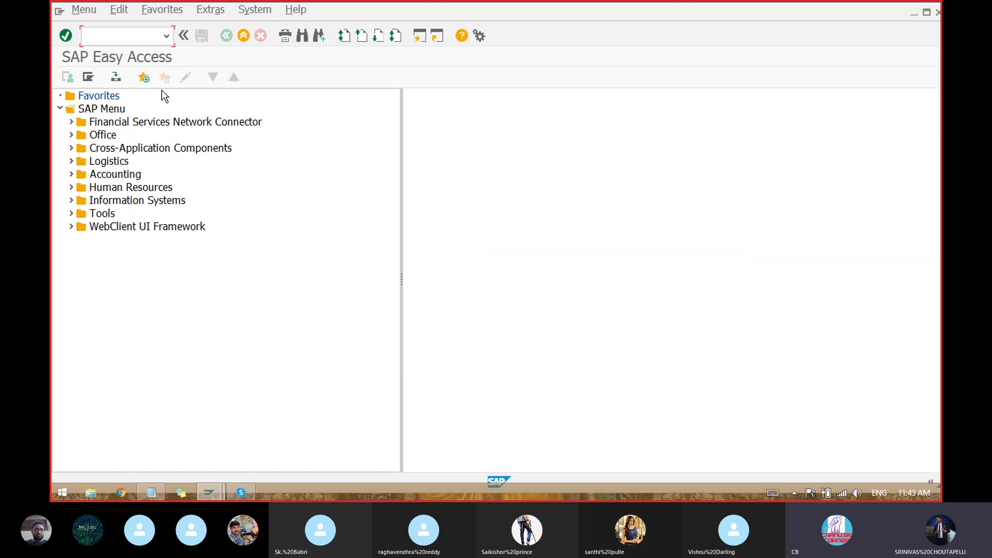
pyautogui.write('SE09')
pyautogui.press('Return')
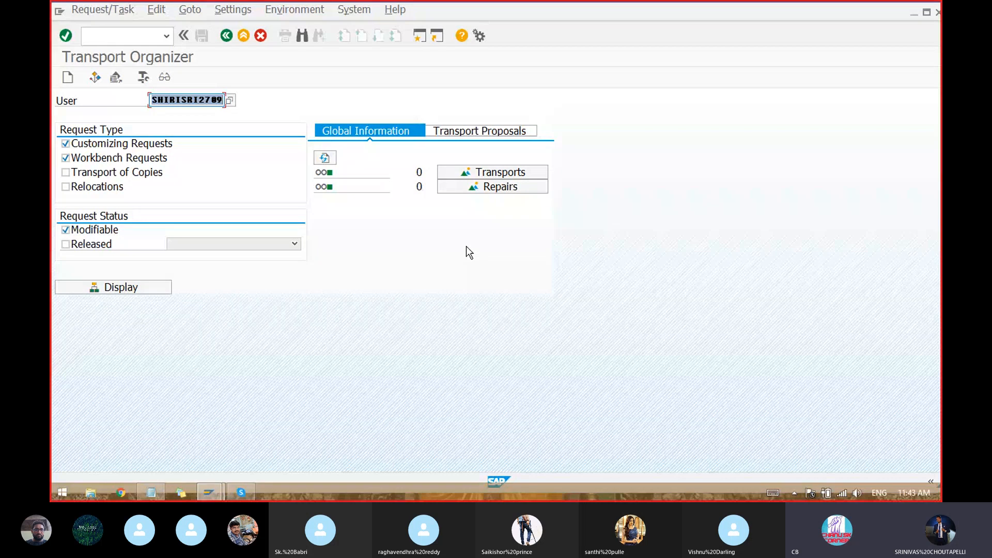
# - Display the modifiable customizing requests without workbench requests and expand the customizing task under request DPKK900118
pyautogui.click(66, 157)
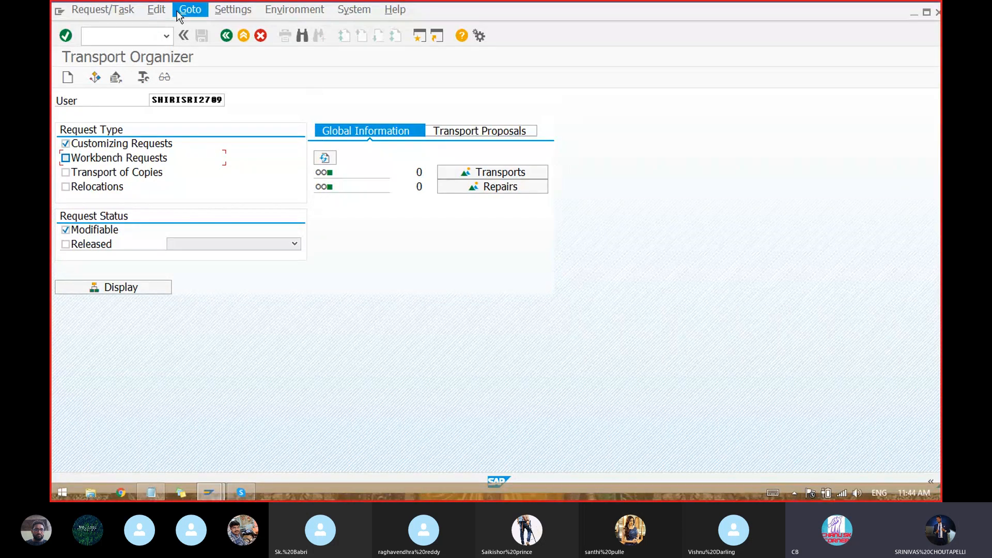
pyautogui.click(127, 293)
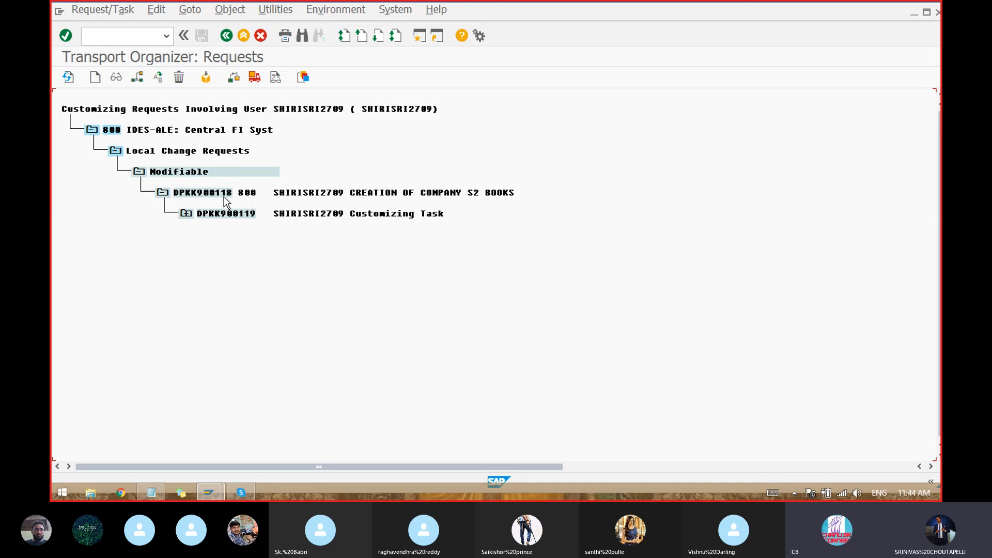
pyautogui.click(187, 216)
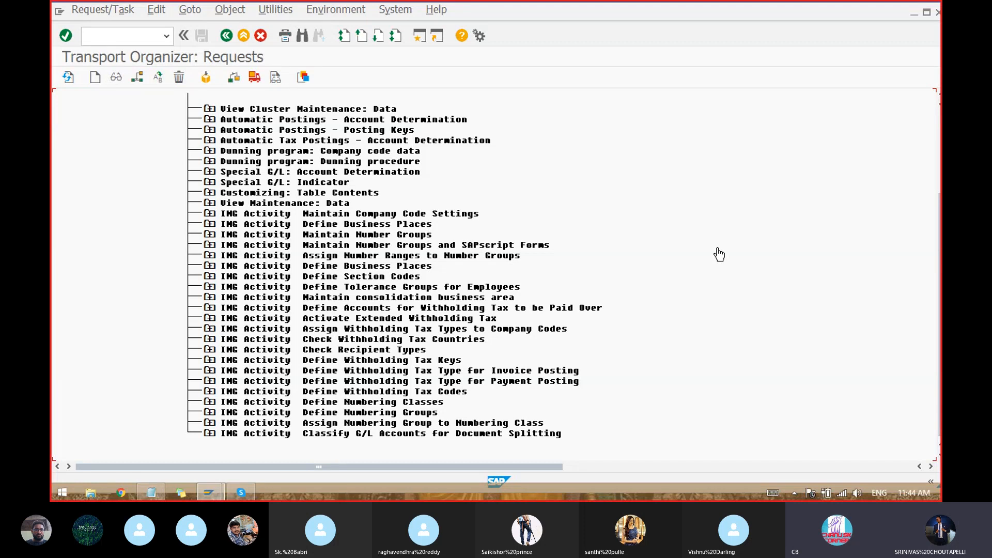
# - Inspect the object list of customizing task DPKK900119 and return to the request overview
pyautogui.scroll(1, 719, 254)
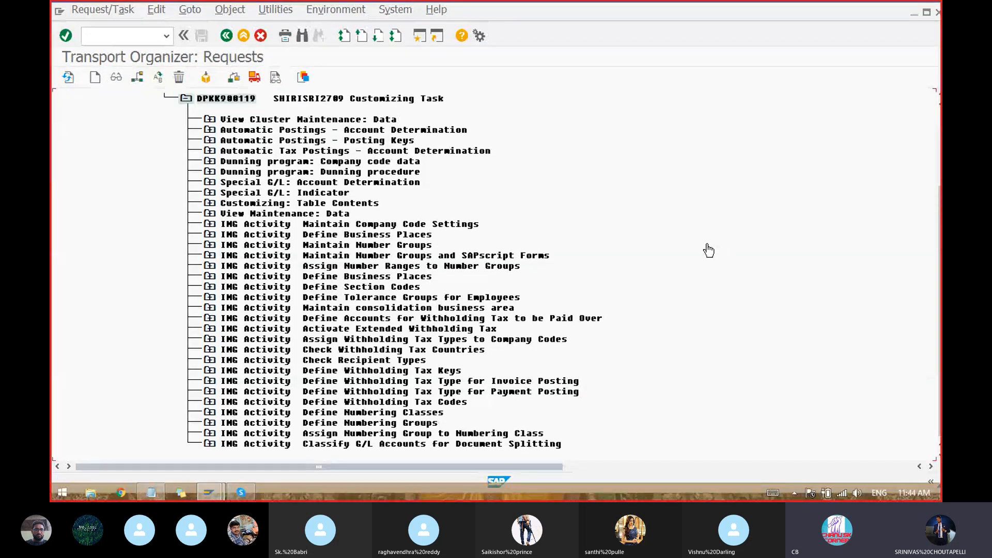
pyautogui.scroll(2, 709, 251)
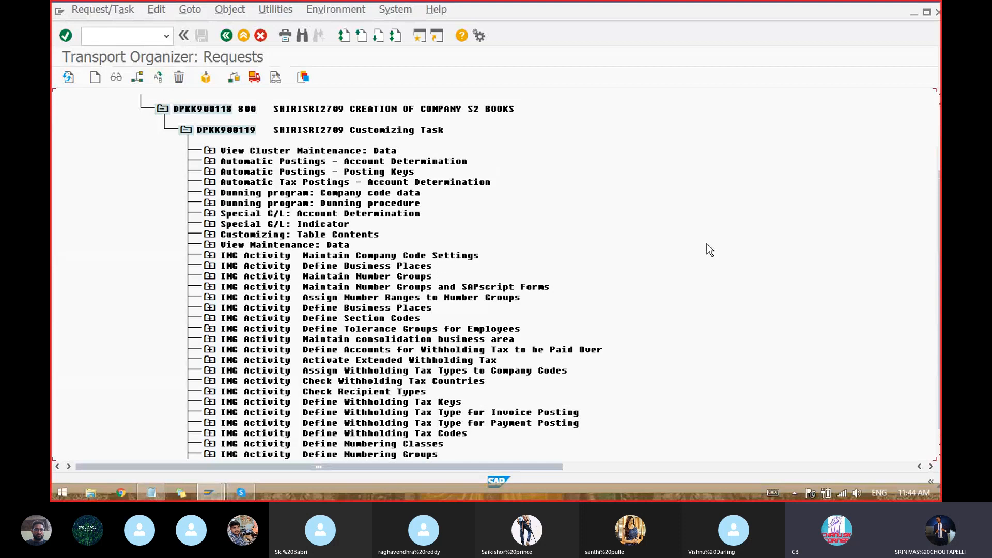
pyautogui.scroll(2, 698, 233)
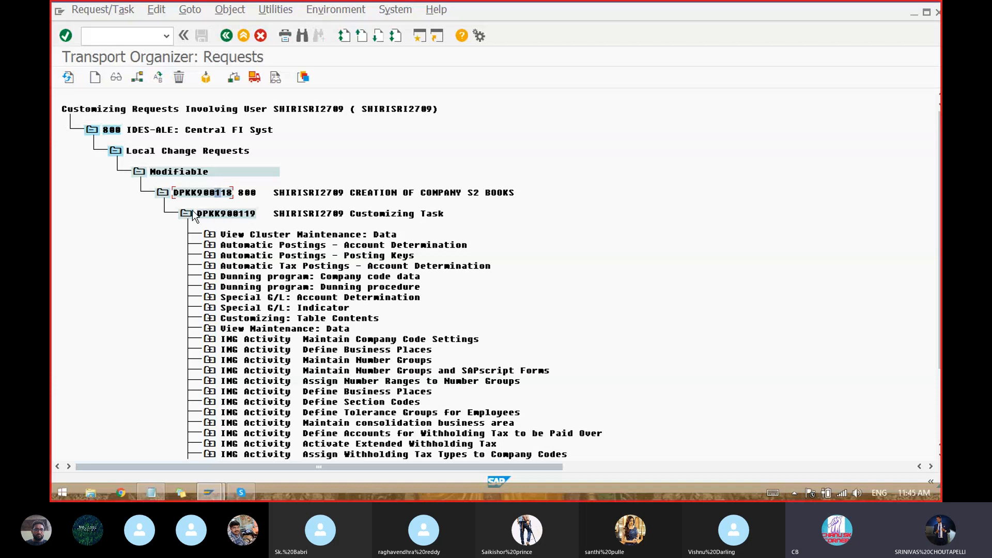
pyautogui.doubleClick(227, 216)
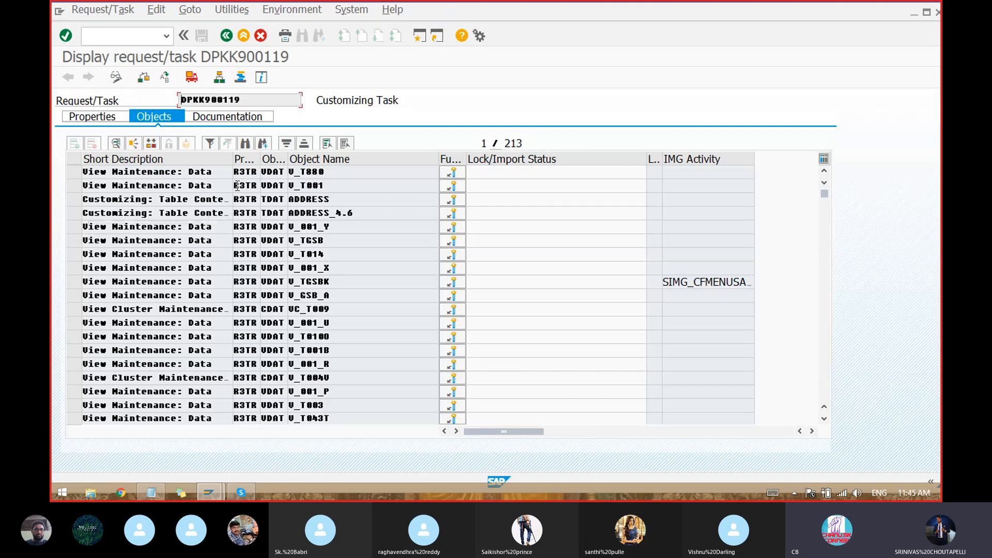
pyautogui.click(243, 35)
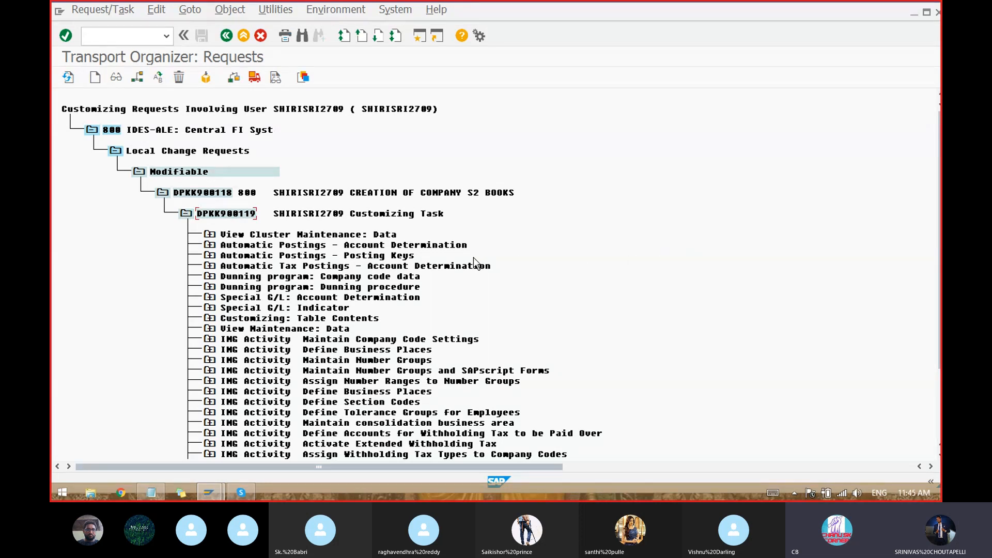
# - Release customizing task DPKK900119, followed by its parent request DPKK900118
pyautogui.click(255, 78)
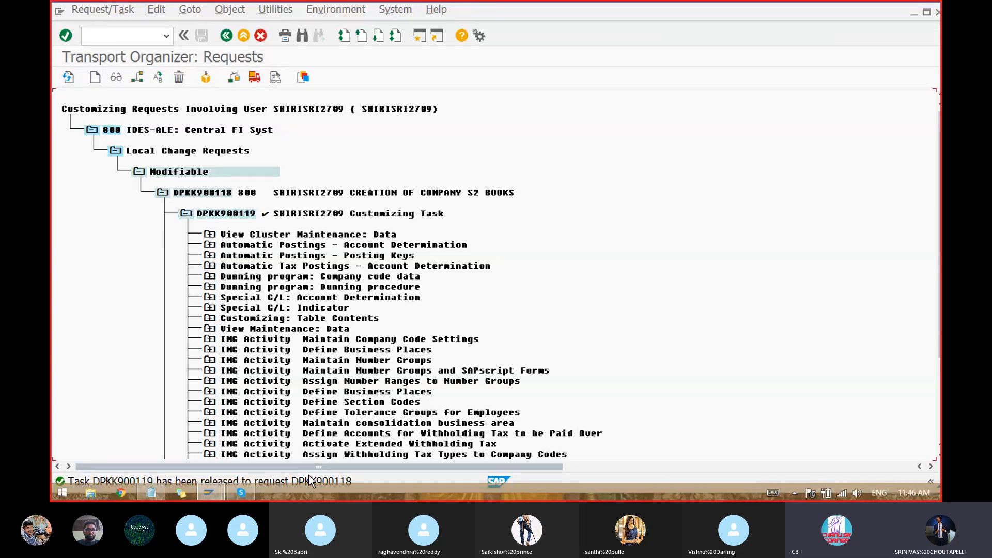
pyautogui.click(176, 195)
pyautogui.click(259, 81)
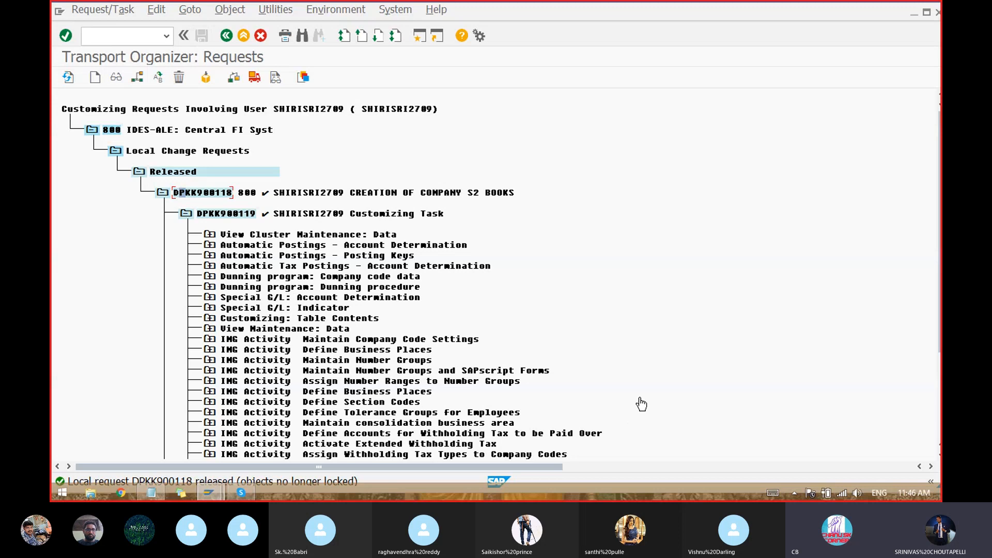
# - Leave the request list, reopen the Transport Organizer with /NSE09 and check the modifiable customizing requests
pyautogui.press('F3')
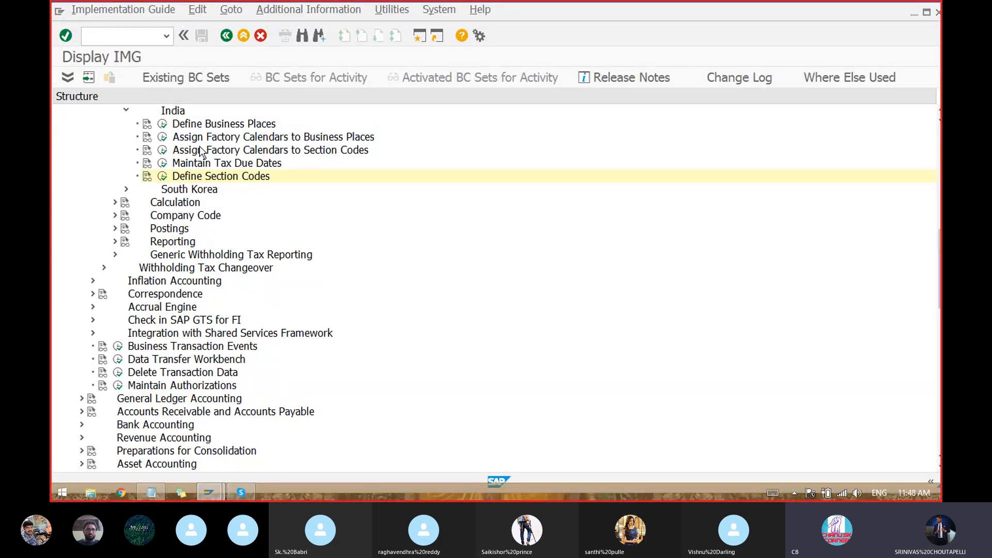
pyautogui.click(90, 33)
pyautogui.write('/NSE09')
pyautogui.press('Return')
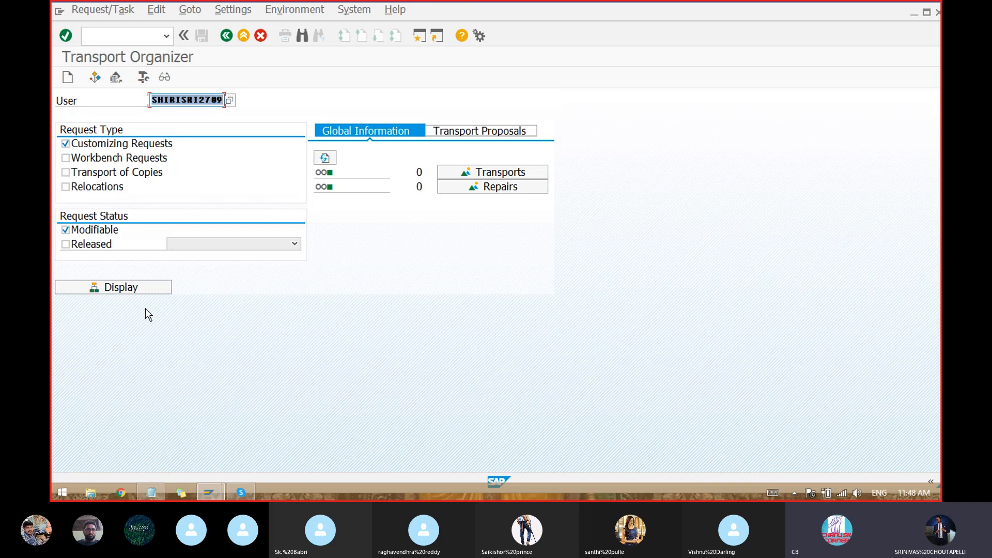
pyautogui.click(145, 290)
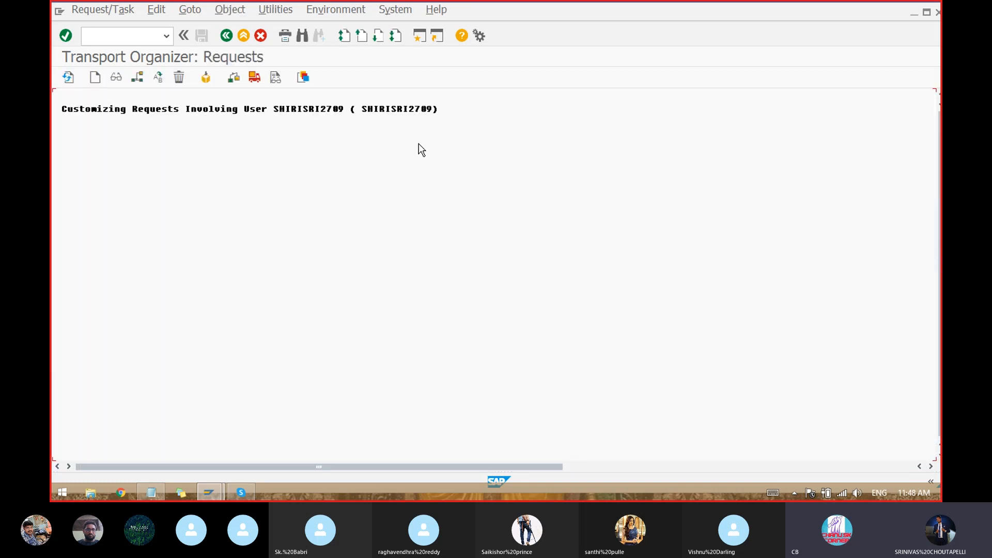
pyautogui.hscroll(1, 458, 206)
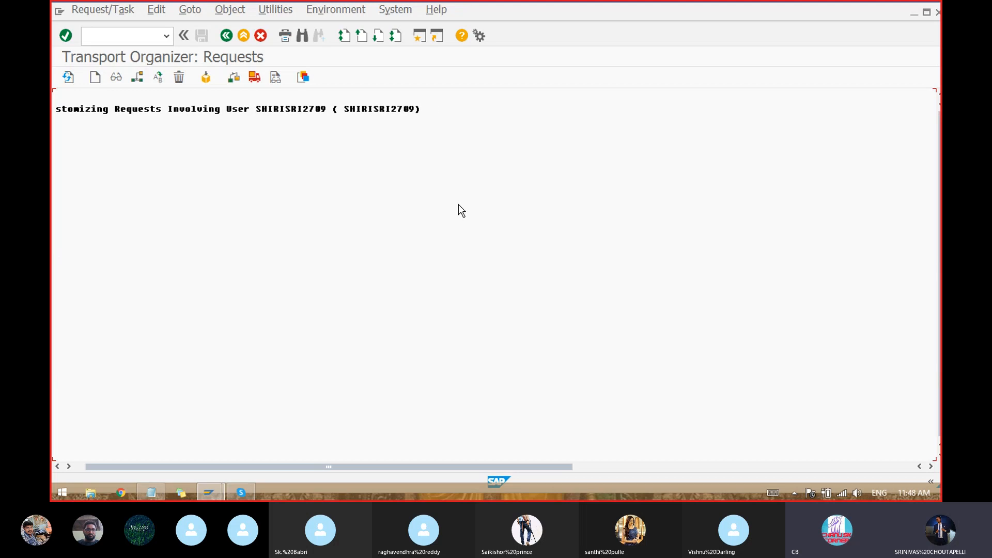
pyautogui.hscroll(-1, 458, 205)
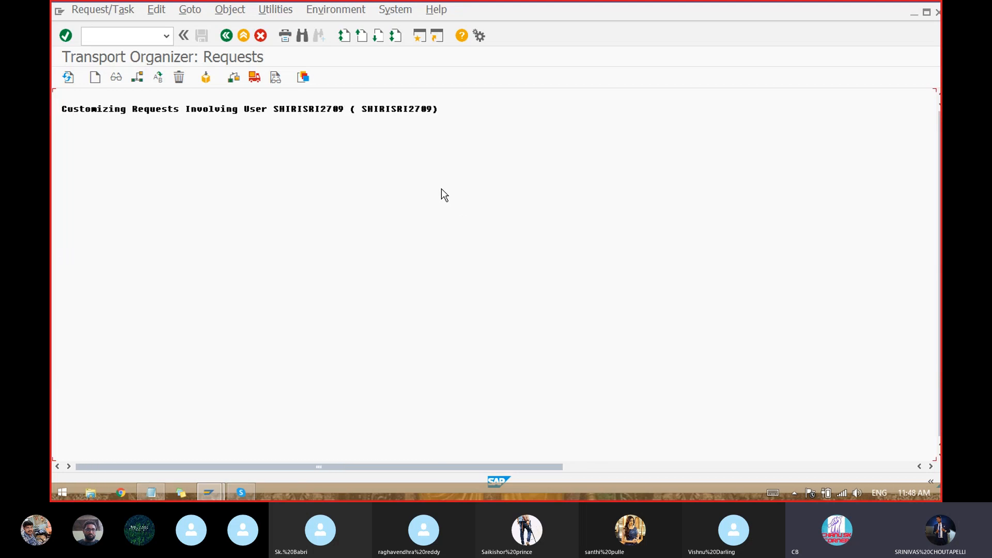
# - Display only the released customizing requests since yesterday, excluding modifiable ones
pyautogui.click(226, 42)
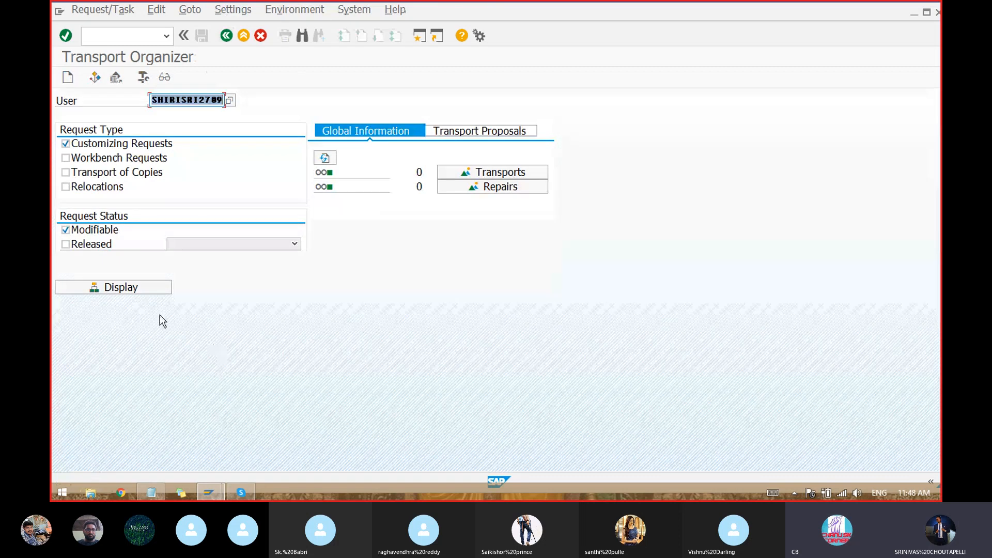
pyautogui.click(92, 243)
pyautogui.click(92, 245)
pyautogui.click(95, 232)
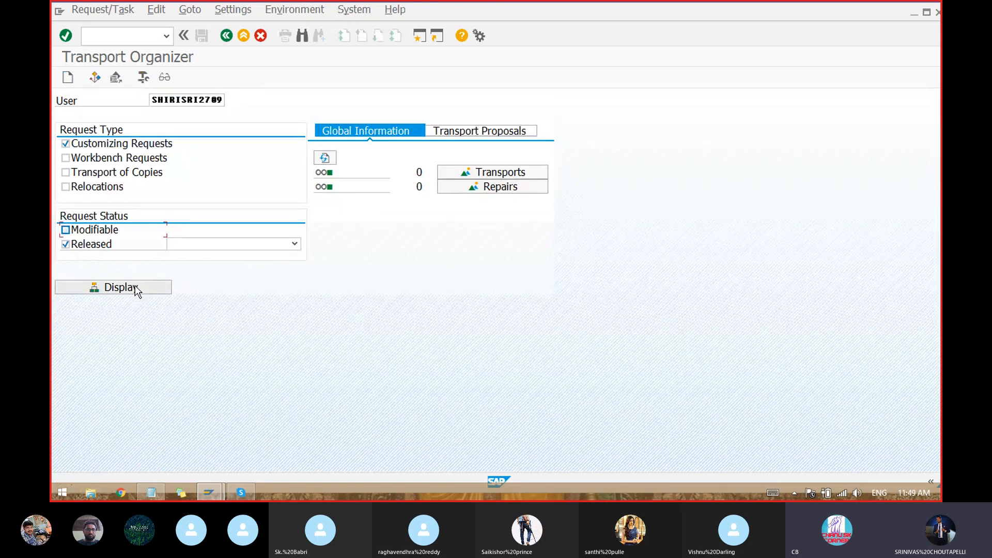
pyautogui.click(221, 243)
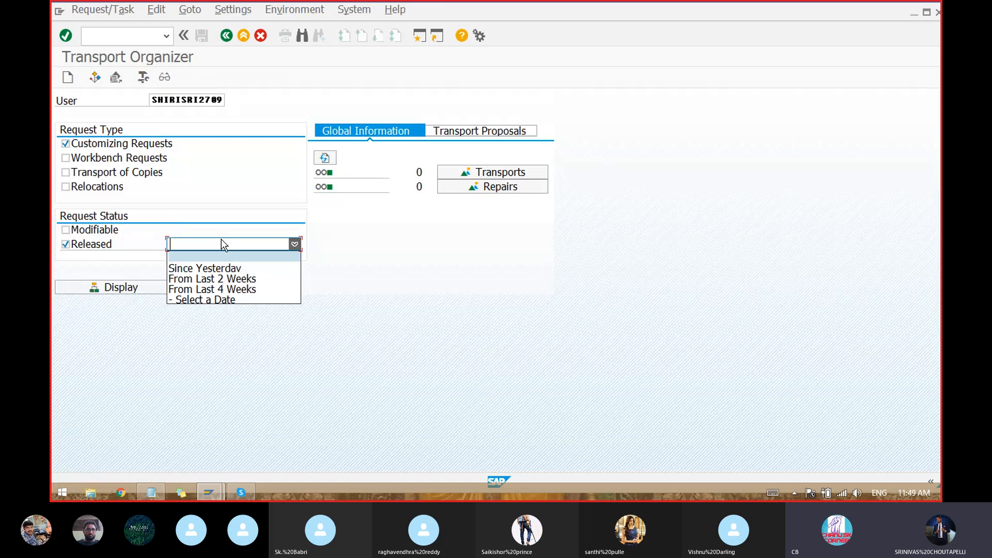
pyautogui.click(216, 269)
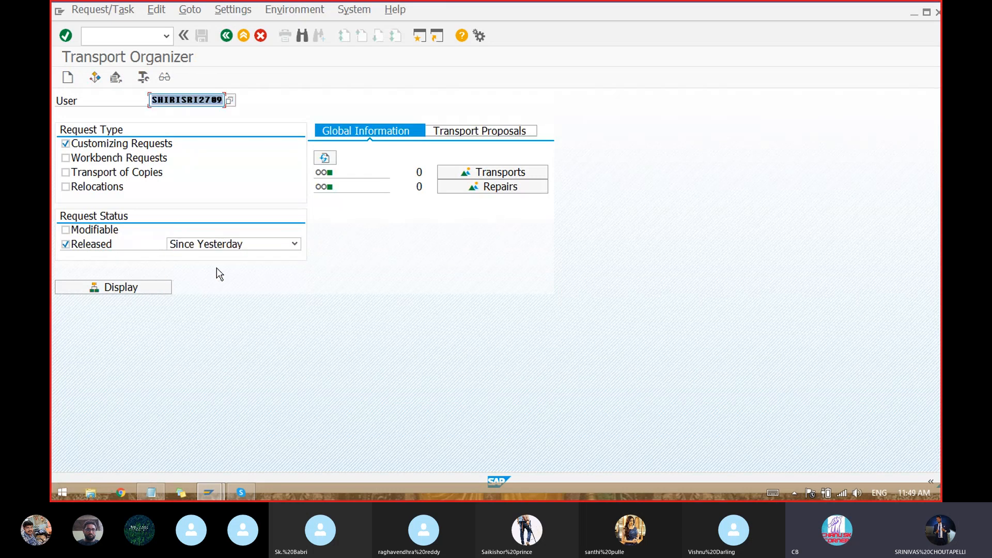
pyautogui.click(156, 285)
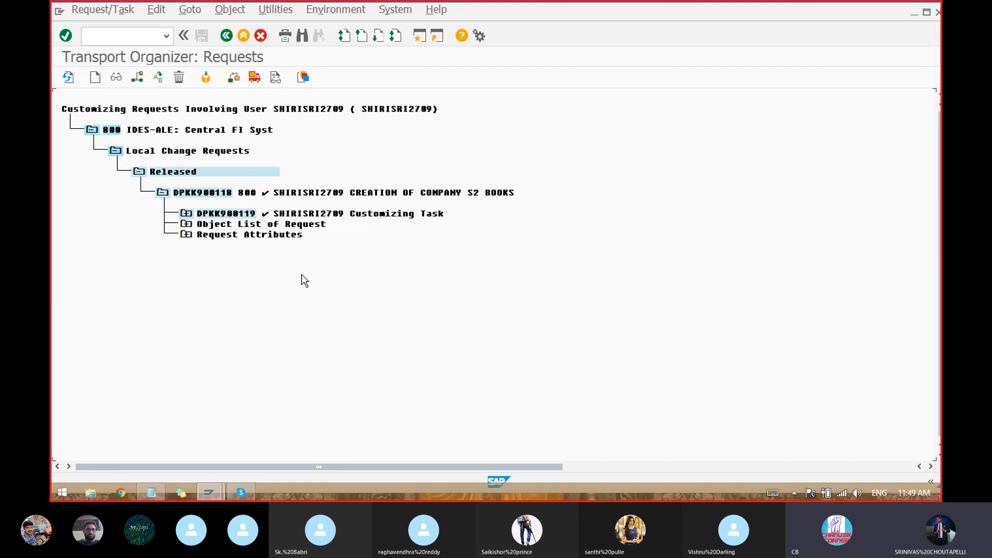
# - Expand task DPKK900119, the request's object list, and its attributes down to the SAPCOMPONENT entries
pyautogui.click(187, 214)
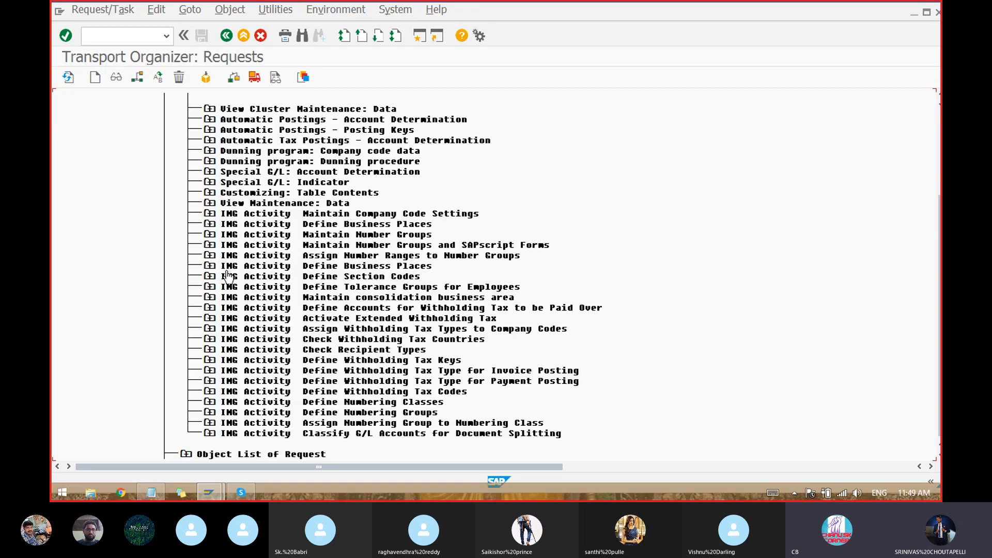
pyautogui.scroll(-1, 153, 445)
pyautogui.click(184, 443)
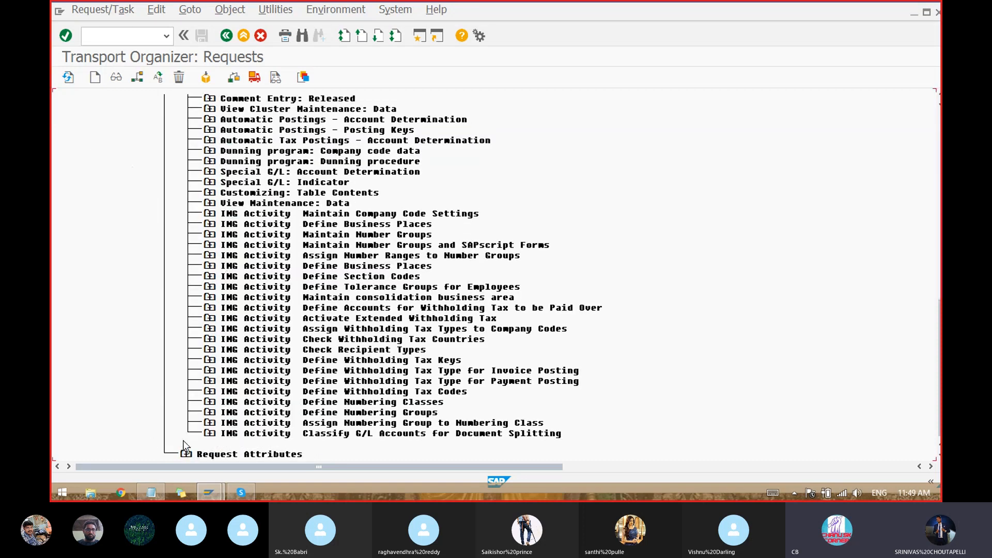
pyautogui.click(187, 455)
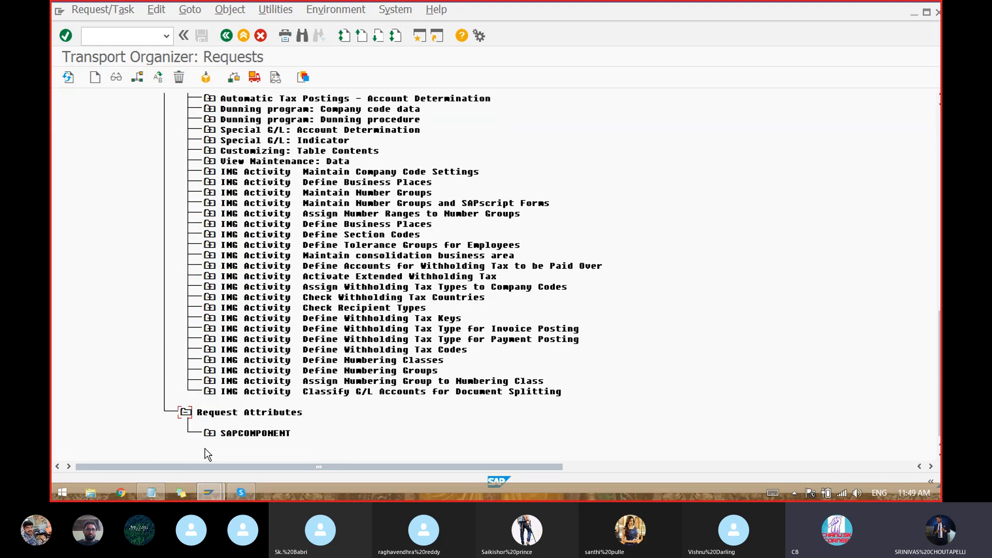
pyautogui.click(210, 435)
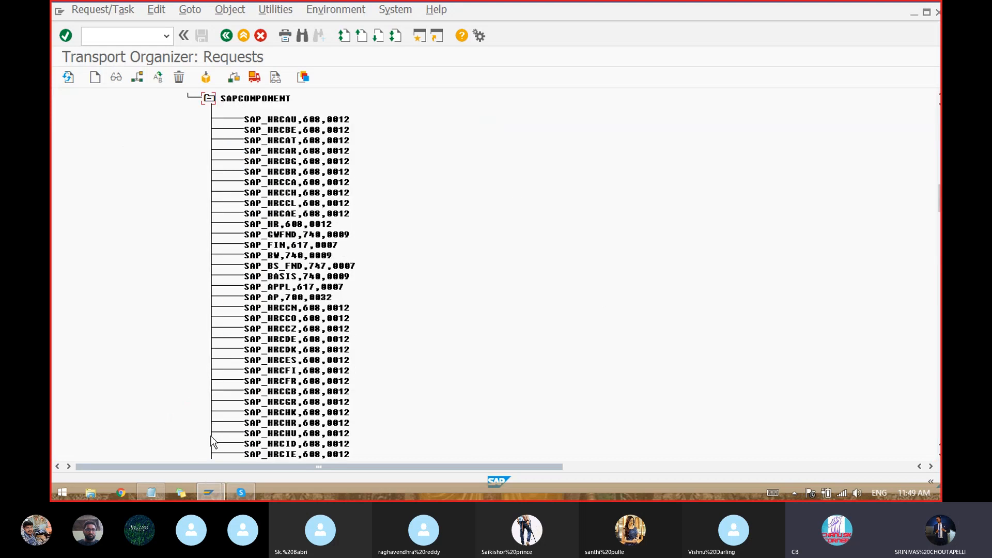
# - Examine the expanded contents of released request DPKK900118, from the SAPCOMPONENT attributes back up to the task objects
pyautogui.scroll(2, 447, 390)
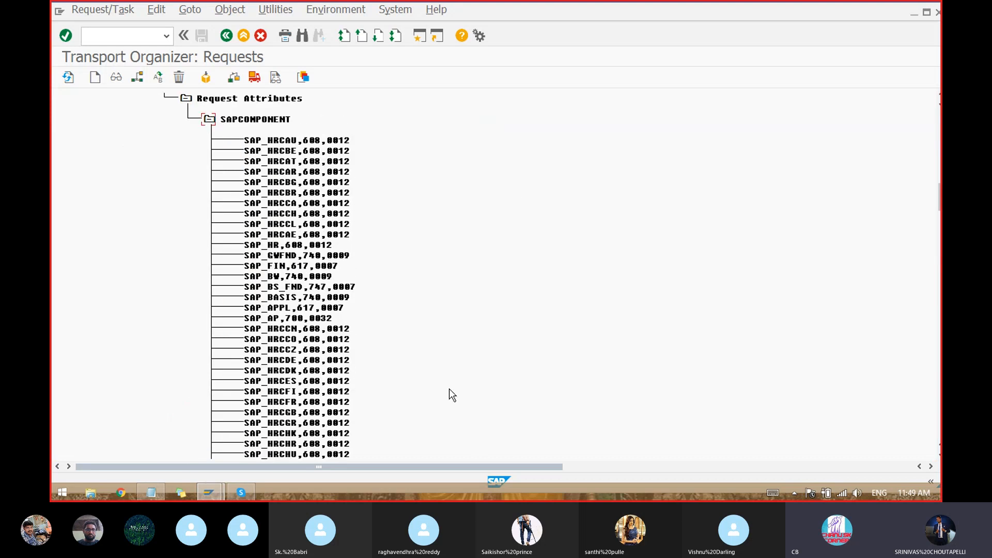
pyautogui.scroll(4, 448, 388)
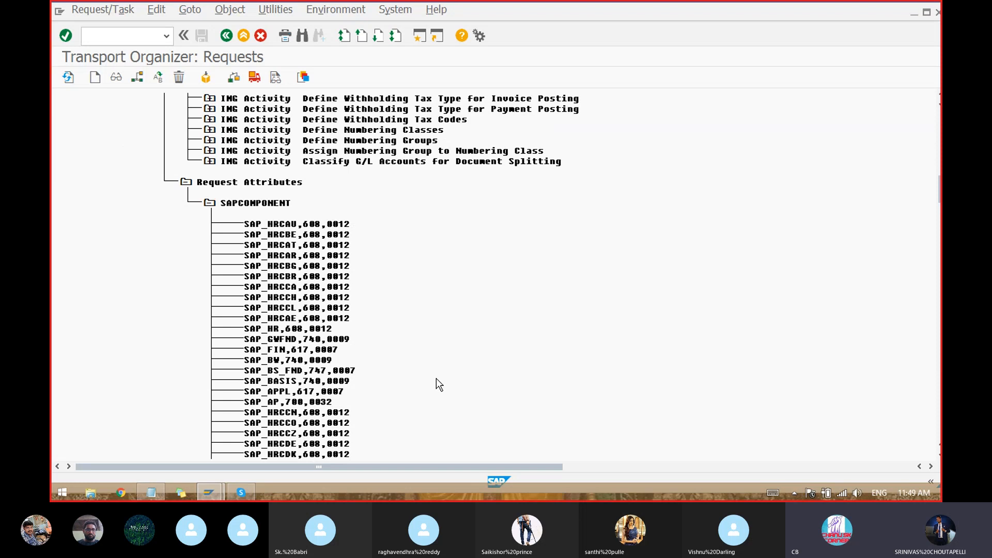
pyautogui.scroll(4, 436, 378)
pyautogui.scroll(4, 433, 383)
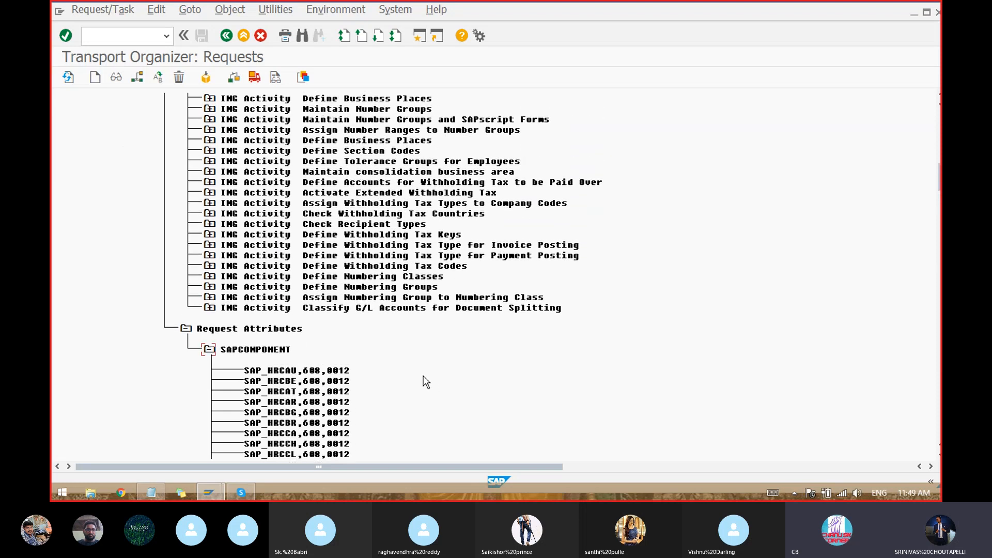
pyautogui.scroll(5, 424, 382)
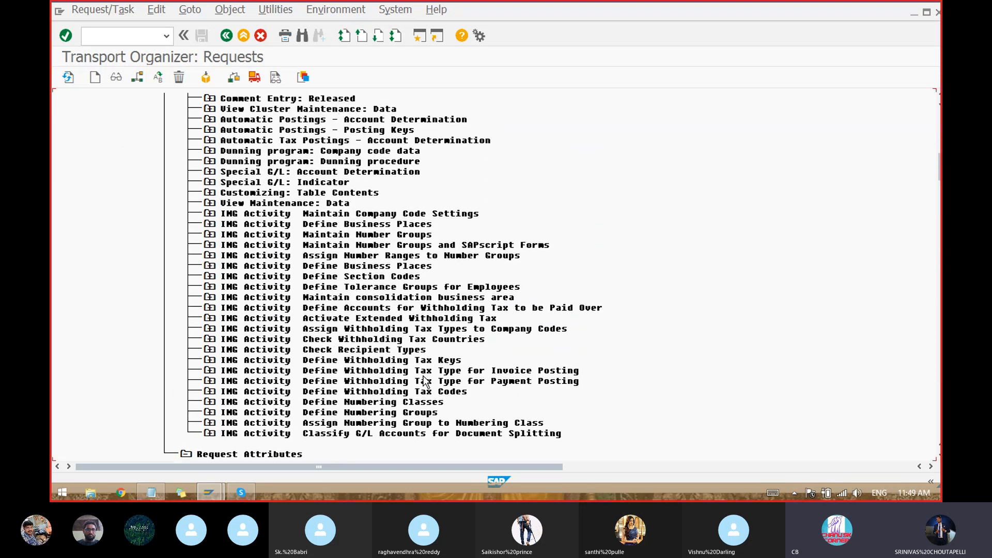
pyautogui.scroll(5, 421, 381)
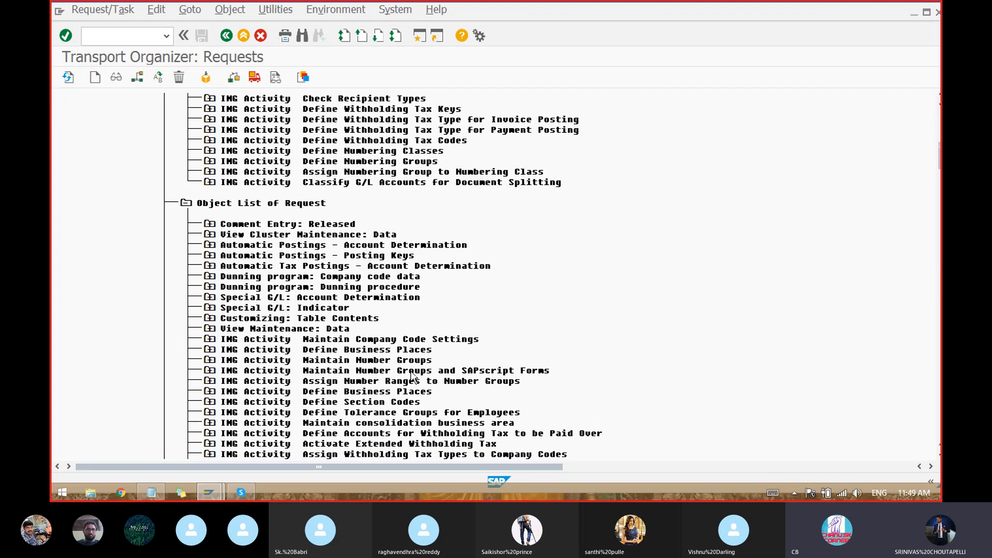
pyautogui.scroll(4, 403, 364)
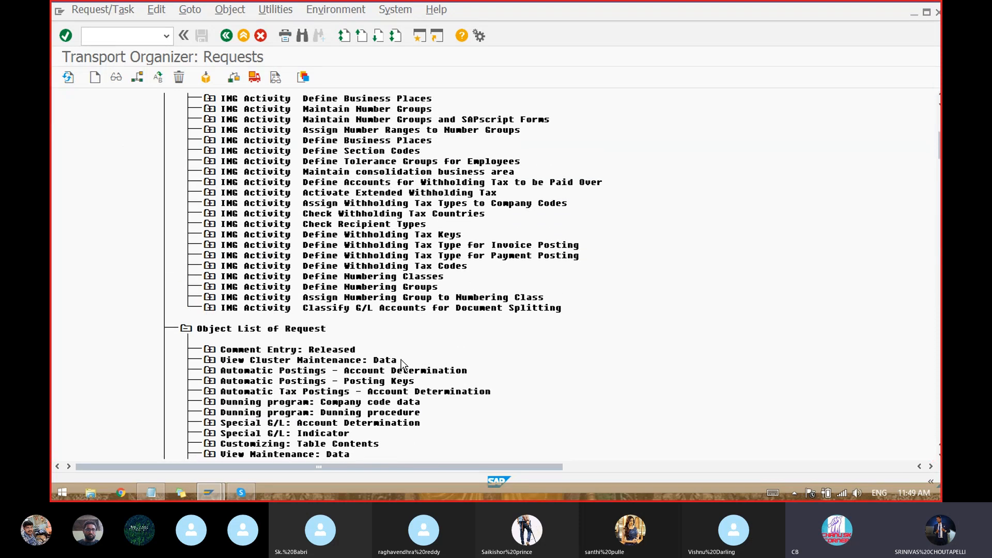
pyautogui.scroll(5, 386, 362)
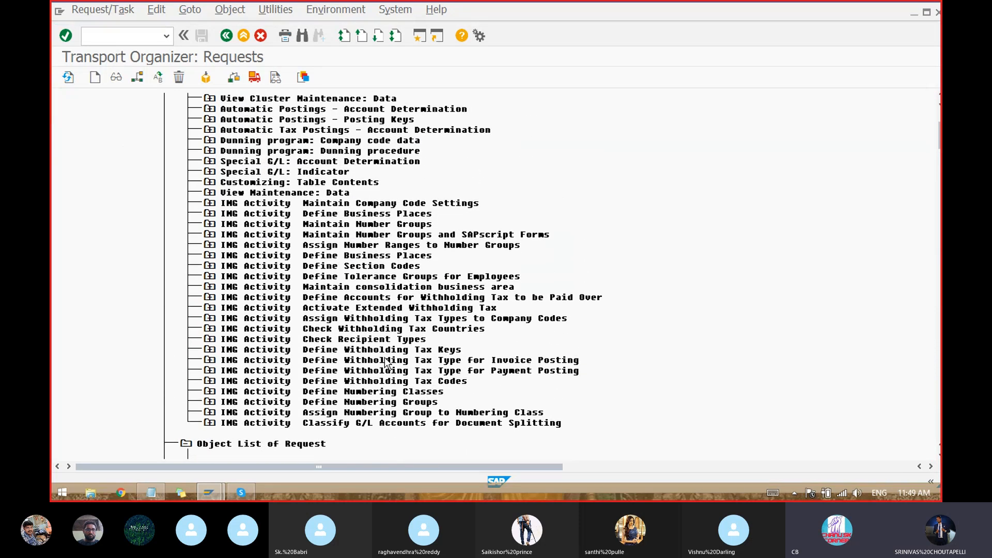
pyautogui.scroll(1, 377, 356)
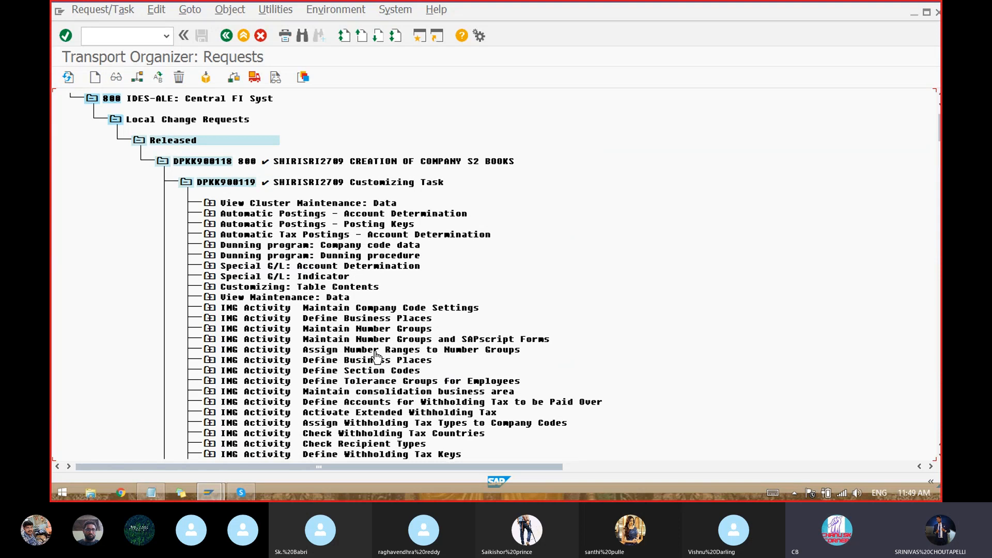
pyautogui.scroll(-1, 413, 344)
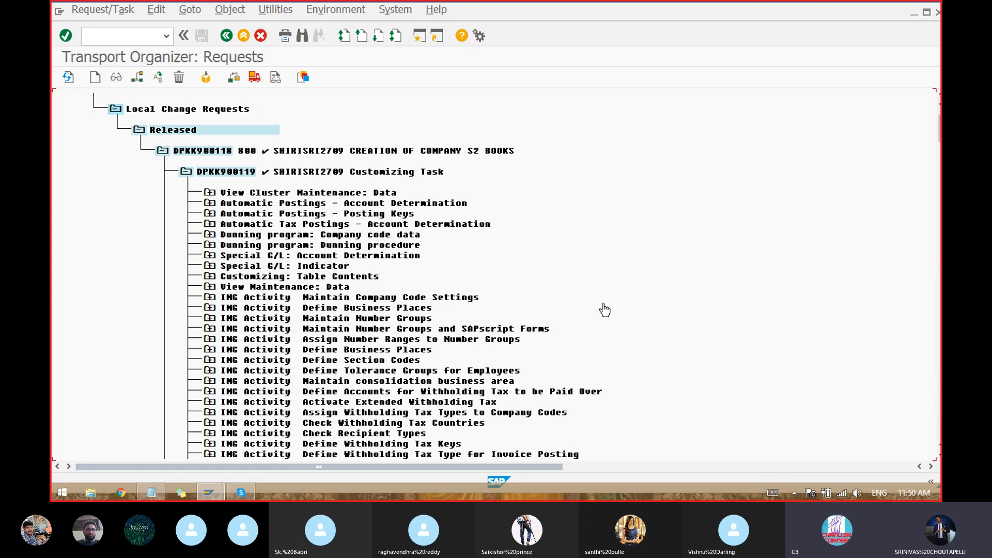
# - Switch to Notepad and begin a new line below "Go to T-code SE09", leaving a blank line between them
pyautogui.hotkey('alt', 'Tab')
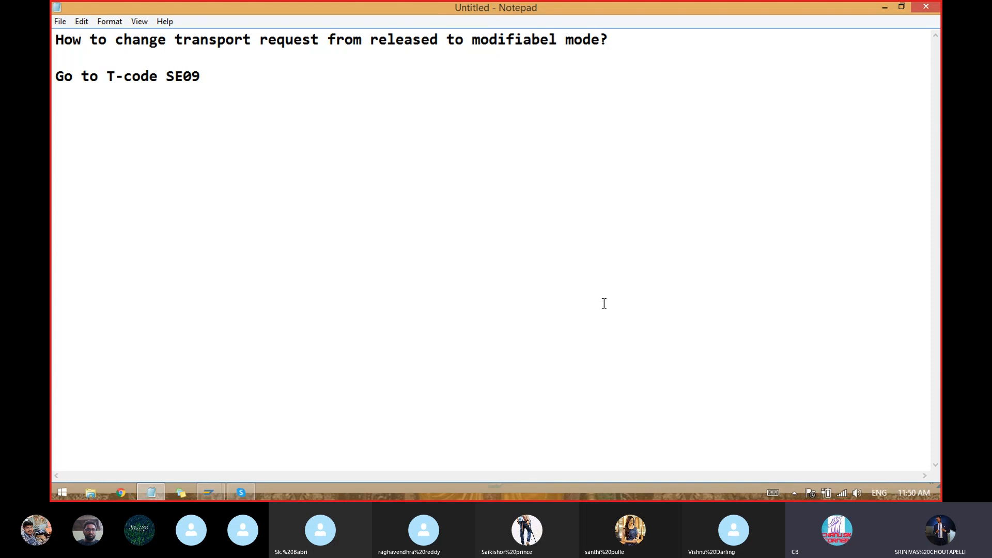
pyautogui.press('Return')
pyautogui.press('Return')
# - Switch to the SAP Transport Organizer and place the cursor in the command field
pyautogui.press('alt')
pyautogui.hotkey('alt', 'Tab')
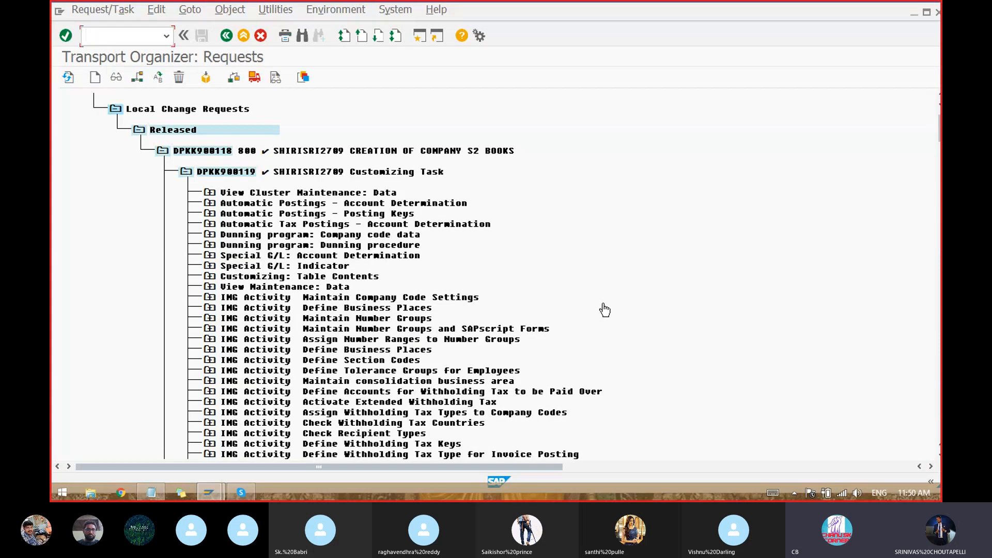
pyautogui.click(505, 152)
pyautogui.click(142, 38)
# - Switch to Notepad and write "Go to Change short from released status to modifiable mode?" below the SE09 line
pyautogui.hotkey('alt', 'Tab')
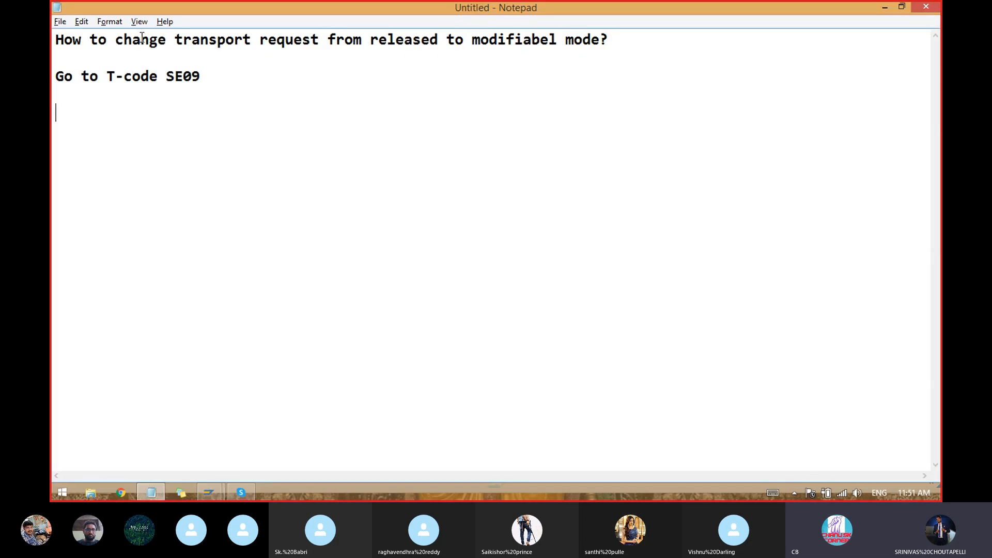
pyautogui.write('Go to Ch')
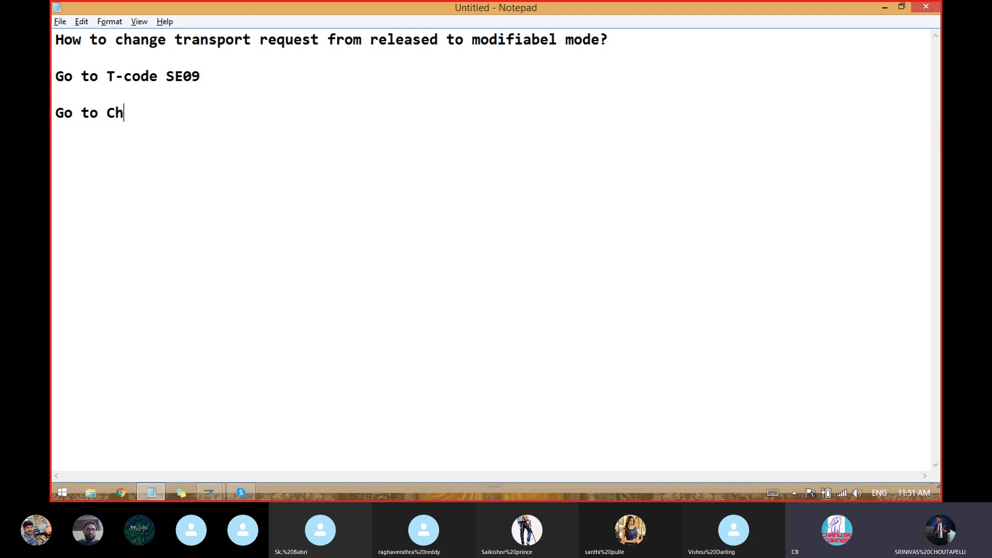
pyautogui.write('ange short f')
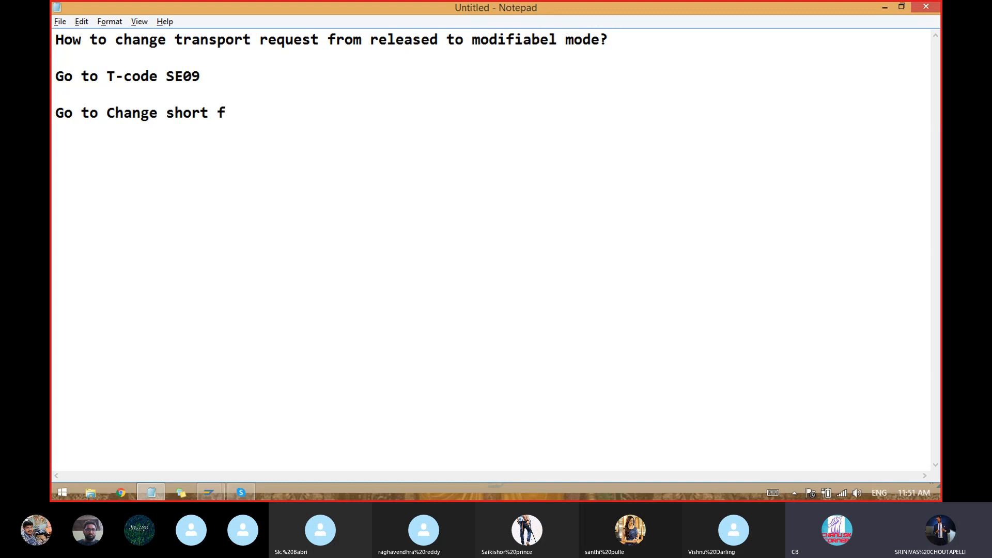
pyautogui.write('rom releas')
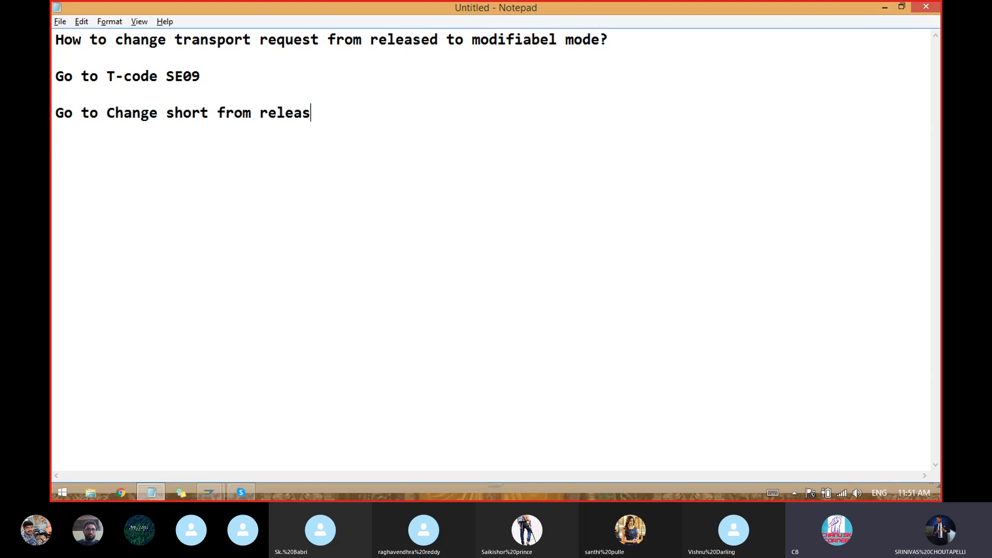
pyautogui.write('ed status')
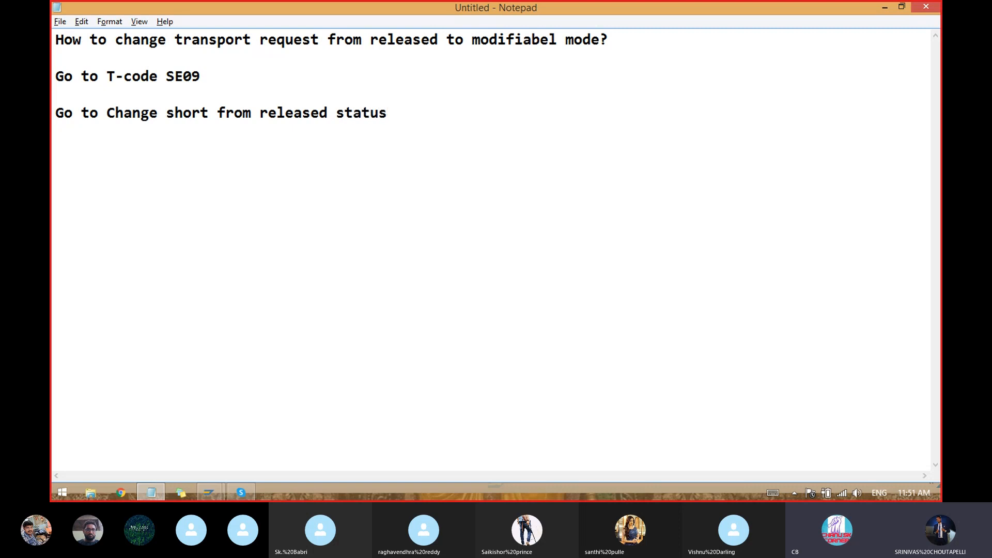
pyautogui.write(' to modifi')
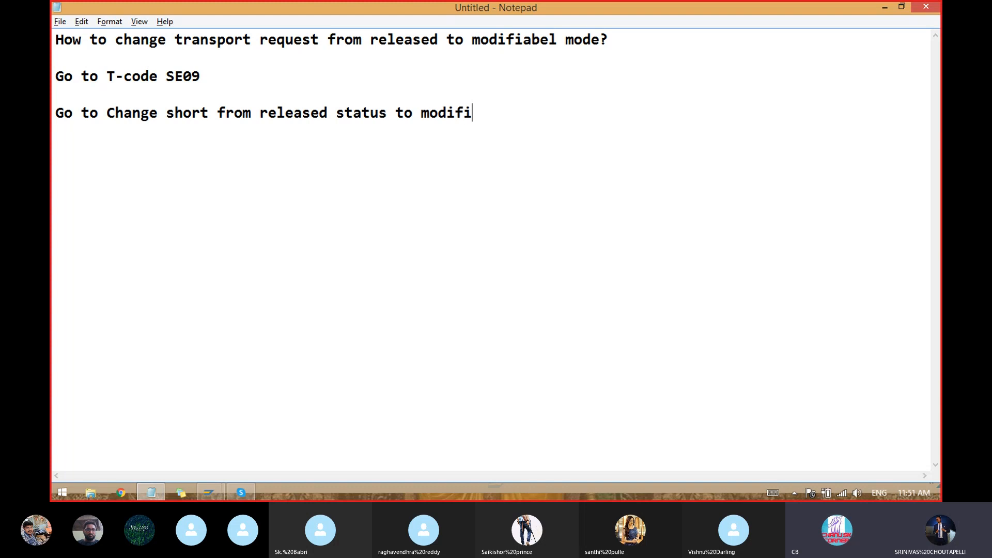
pyautogui.write('able mode?')
# - Add the note line "Go to T-code SE38", separated from the text above by a blank line
pyautogui.press('Return')
pyautogui.press('Return')
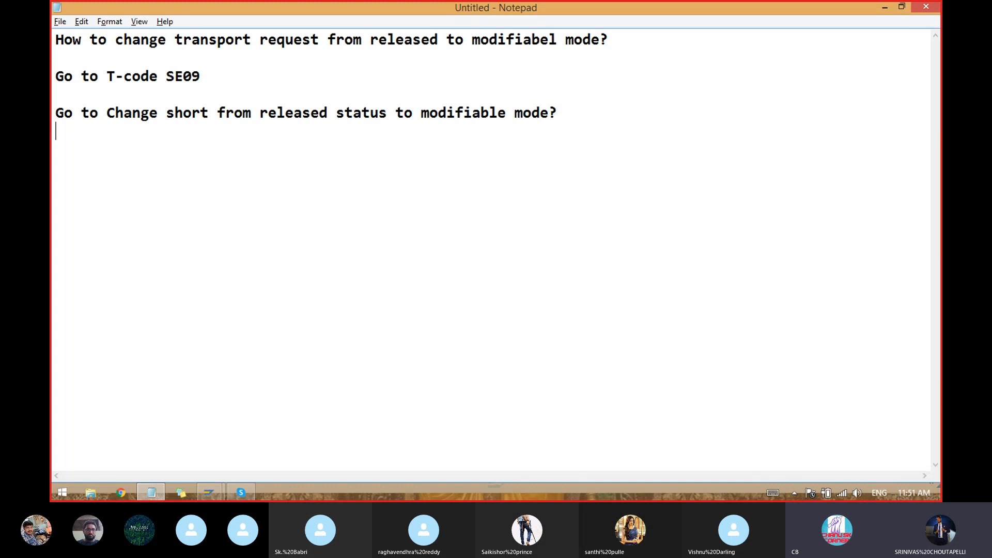
pyautogui.write('Go to T-code SE')
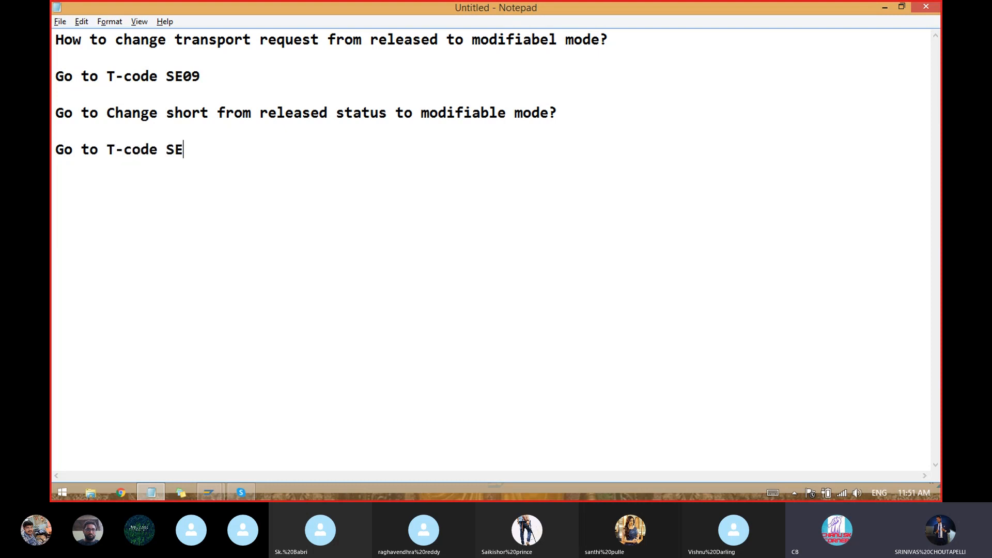
pyautogui.write('38')
# - Switch to SAP and open the ABAP Editor with transaction code /nse38
pyautogui.hotkey('alt', 'Tab')
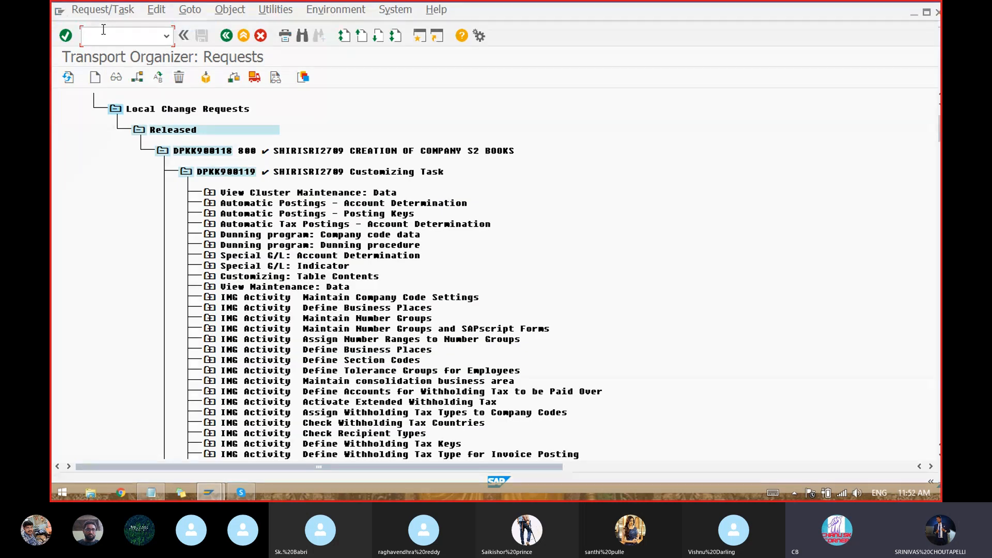
pyautogui.write('/ne')
pyautogui.press('BackSpace')
pyautogui.press('BackSpace')
pyautogui.press('BackSpace')
pyautogui.write('SE')
pyautogui.press('BackSpace')
pyautogui.press('BackSpace')
pyautogui.write('/nse38')
pyautogui.press('Return')
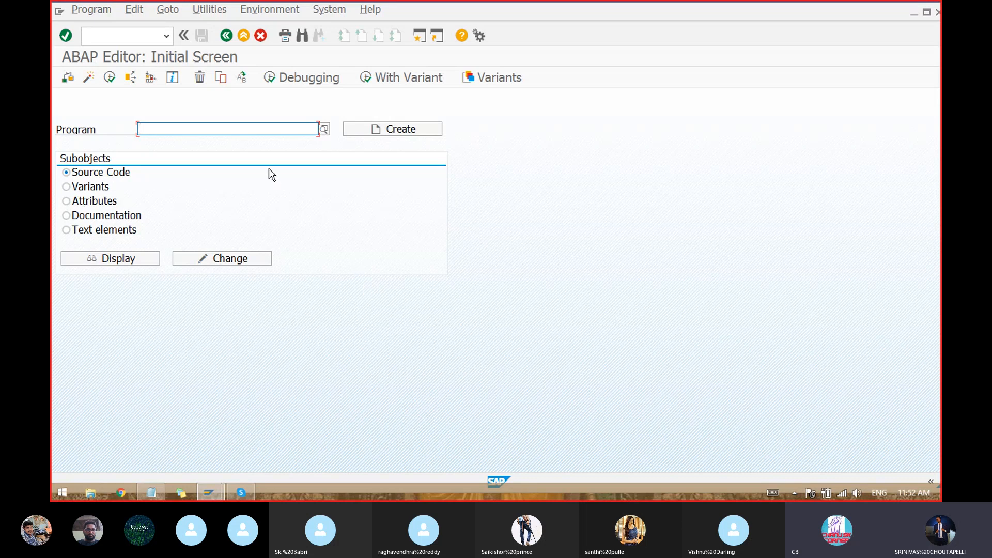
# - Enter RDDIT076 as the program name in the ABAP Editor's initial screen
pyautogui.write('RDD')
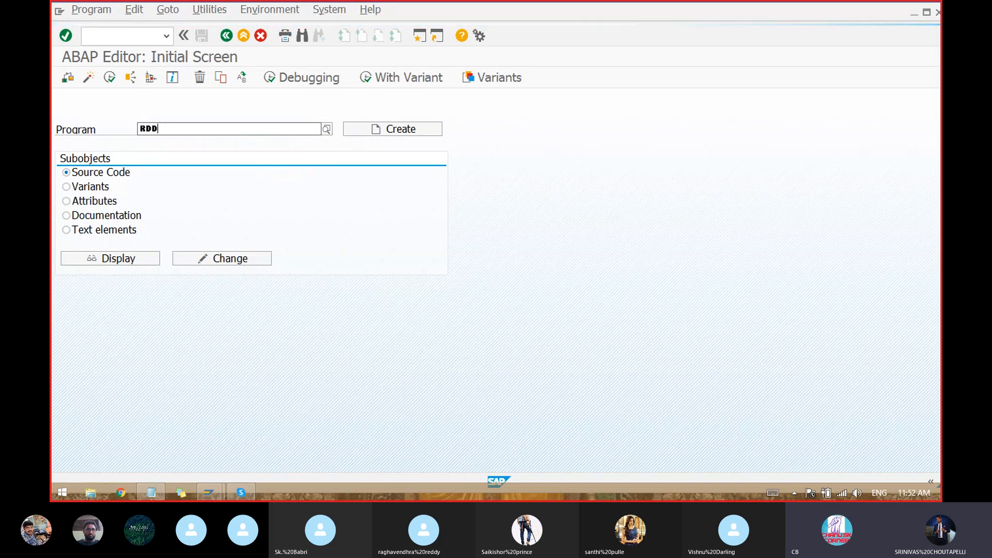
pyautogui.write('1T')
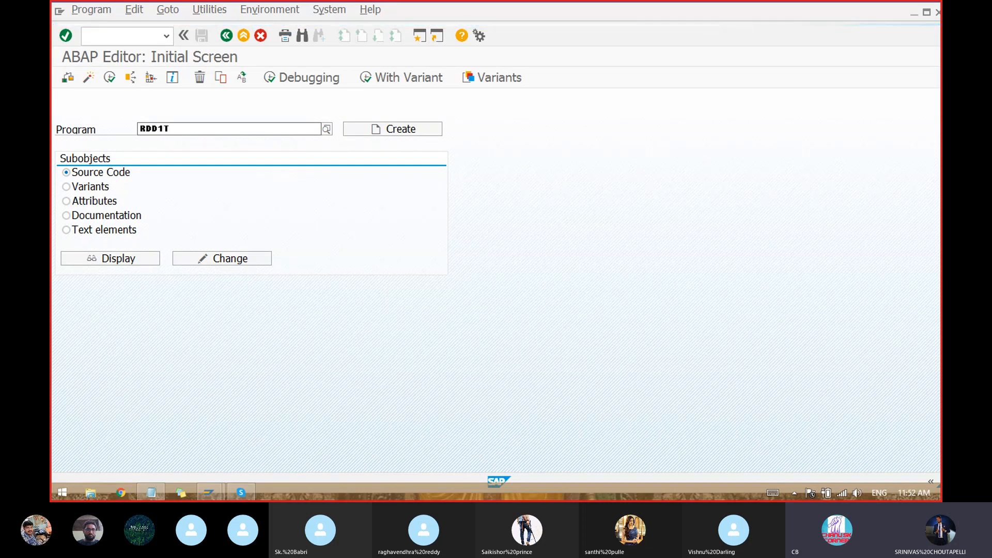
pyautogui.write('076')
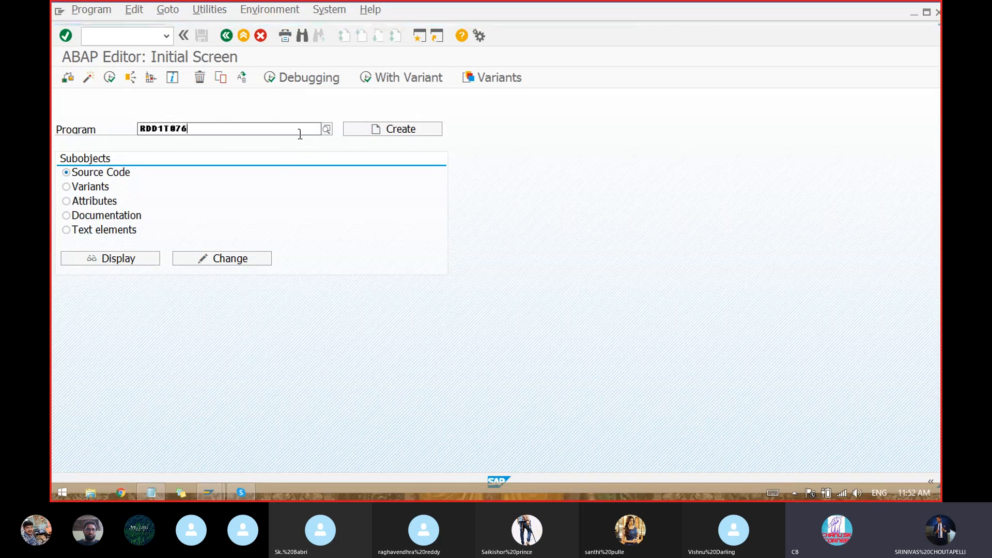
pyautogui.press('Left')
pyautogui.press('Left')
pyautogui.press('Left')
pyautogui.press('Left')
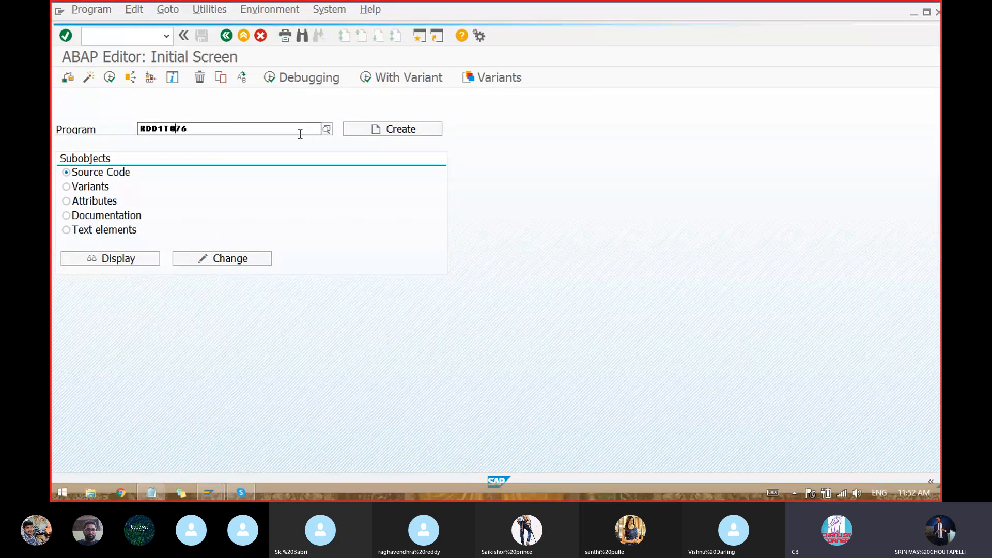
pyautogui.press('BackSpace')
pyautogui.write('I')
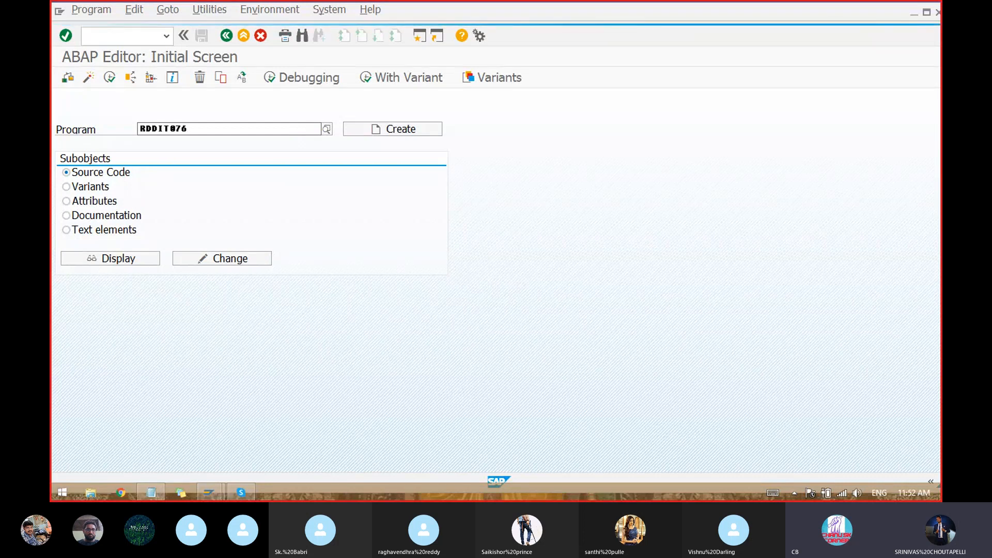
pyautogui.press('F8')
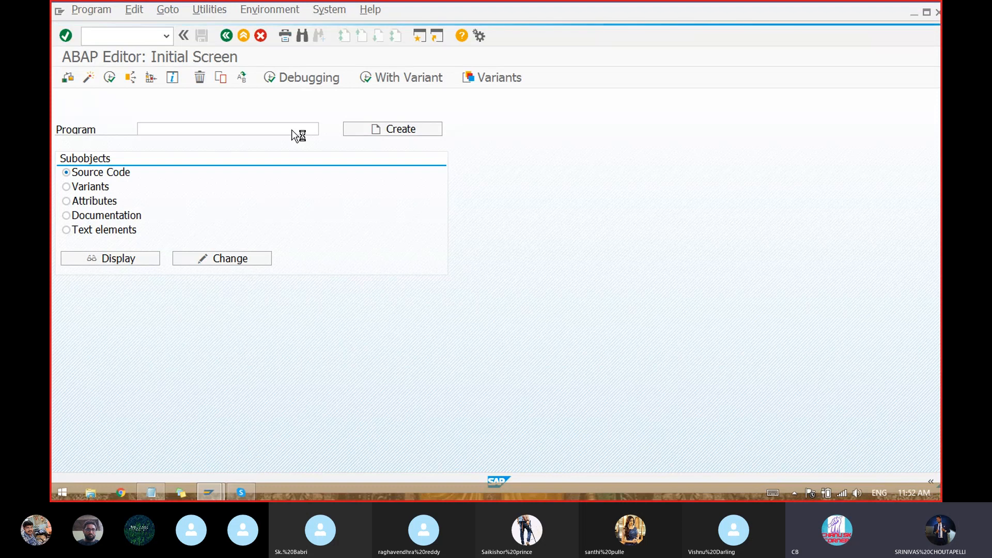
# - Switch to Notepad and add the line "Program name- RDDIT076" below the SE38 line, separated by a blank line
pyautogui.hotkey('alt', 'Tab')
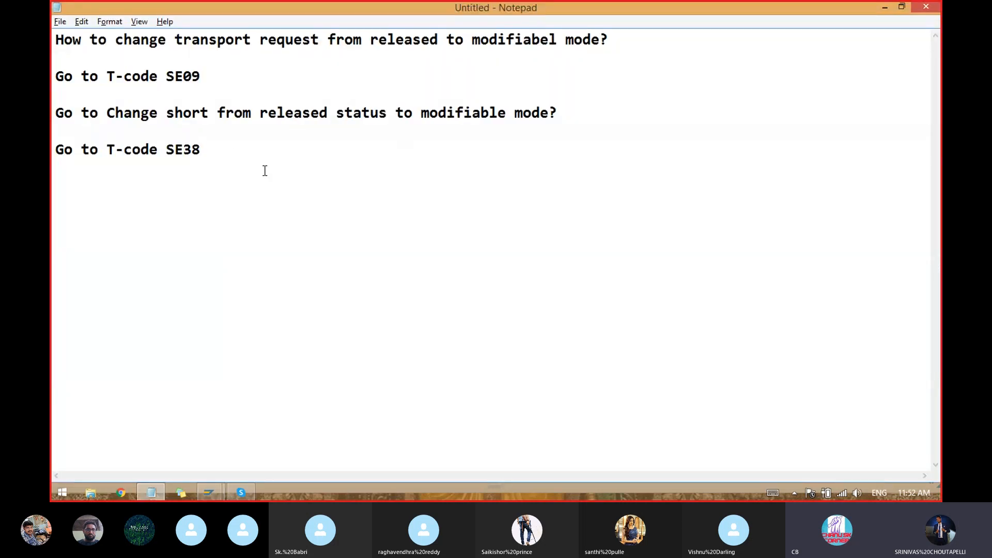
pyautogui.press('Return')
pyautogui.press('Return')
pyautogui.write('Program na')
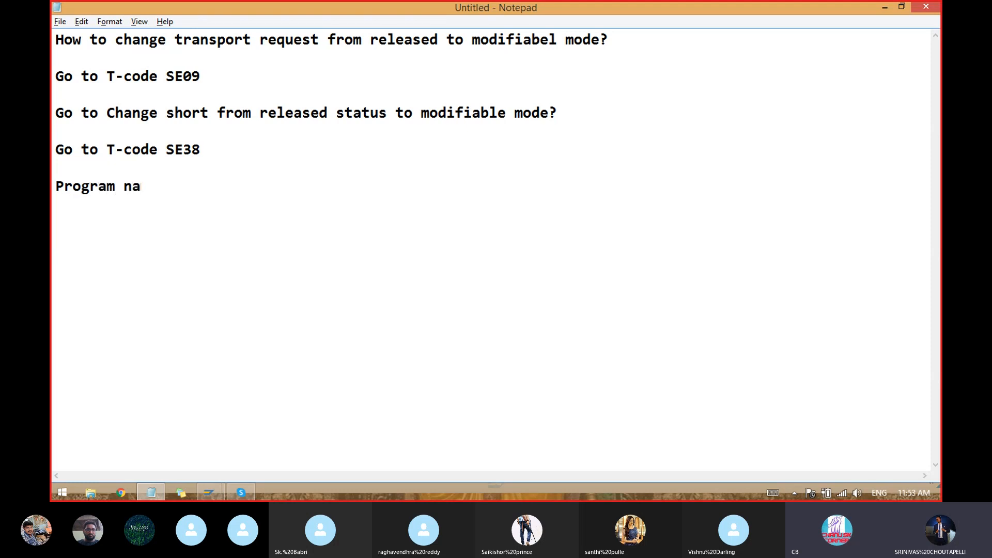
pyautogui.write('me- RDDITO')
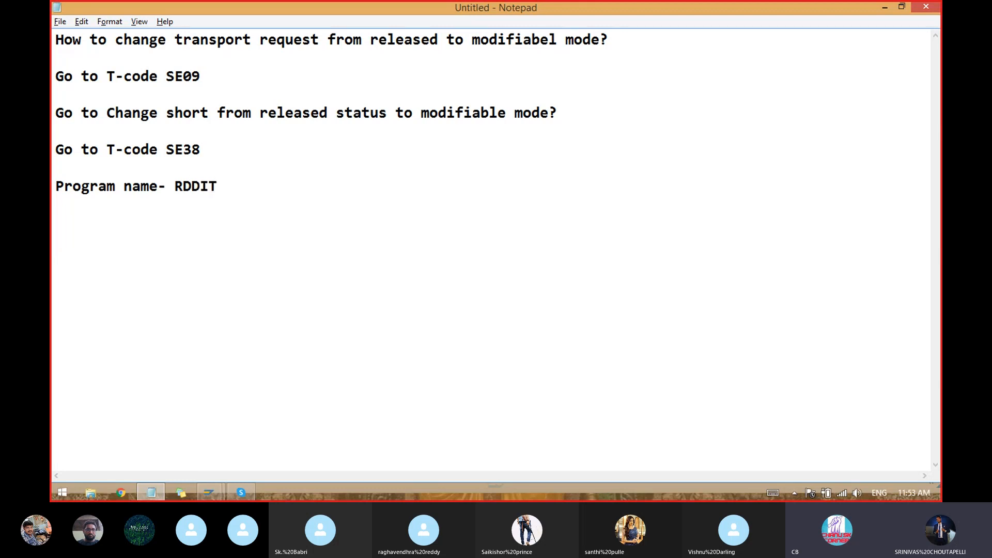
pyautogui.press('BackSpace')
pyautogui.write('076')
pyautogui.click(226, 194)
pyautogui.click(299, 188)
# - Return to the SAP ABAP Editor and execute program RDDIT076
pyautogui.hotkey('alt', 'Tab')
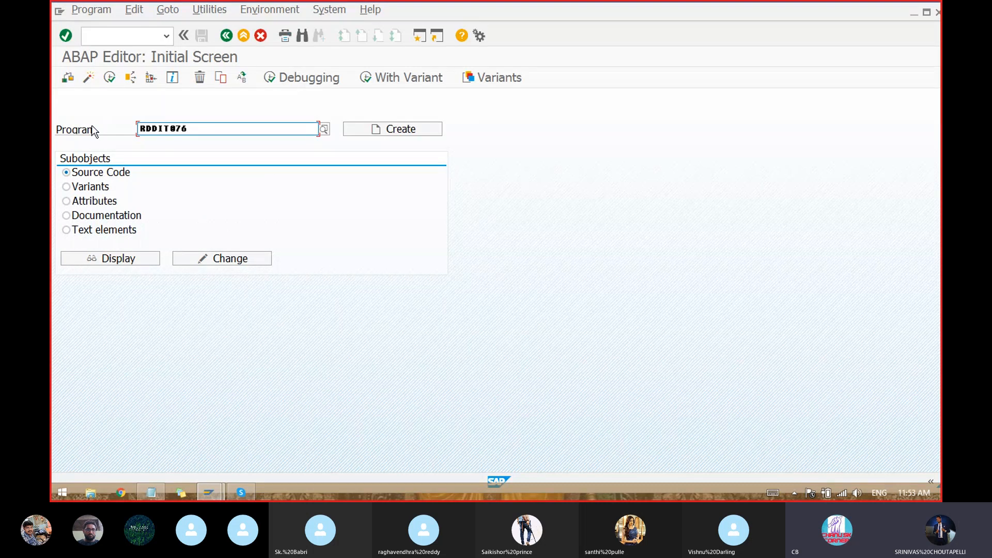
pyautogui.click(115, 84)
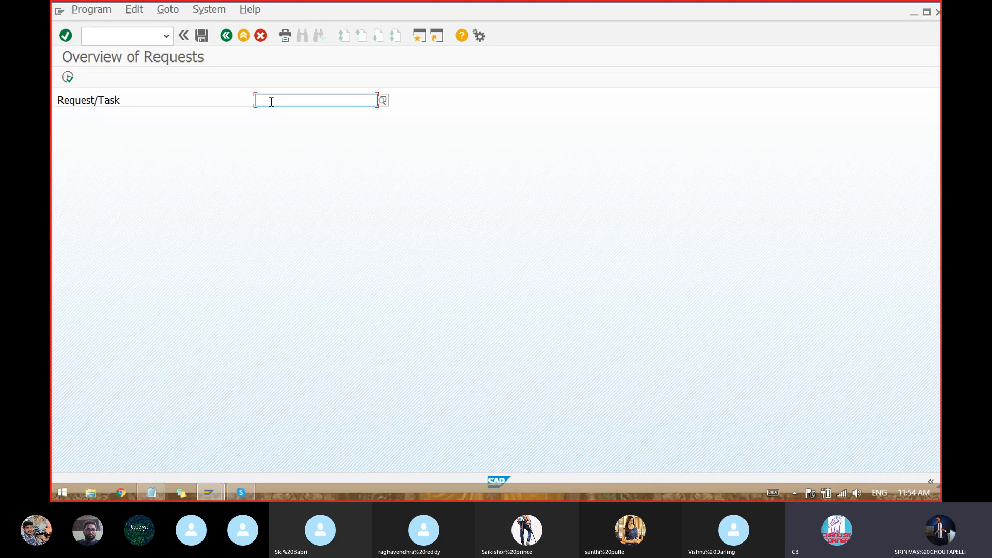
# - Open transaction SE09 in a new session with /OSE09 and display the released customizing requests
pyautogui.click(135, 35)
pyautogui.write('O')
pyautogui.press('BackSpace')
pyautogui.write('/')
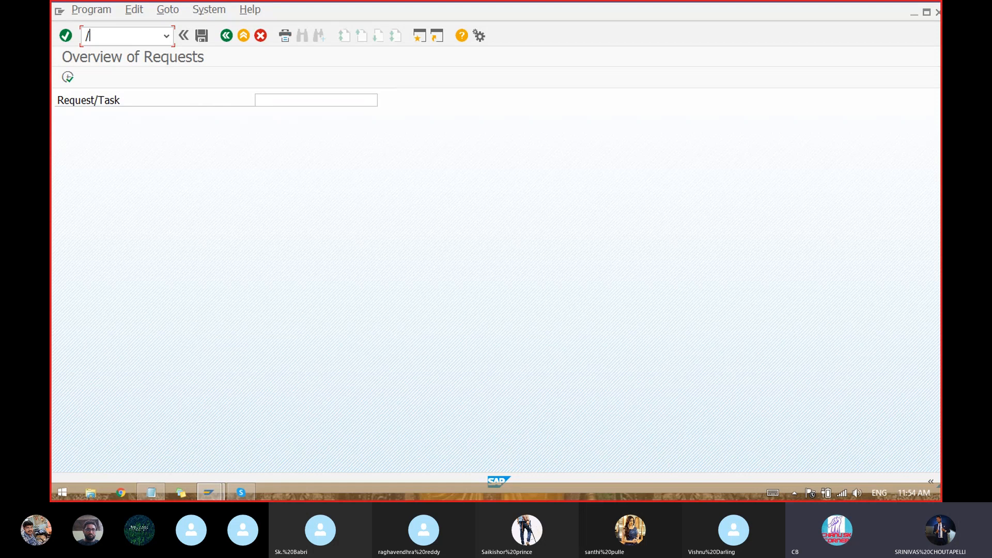
pyautogui.write('OSE09')
pyautogui.press('Return')
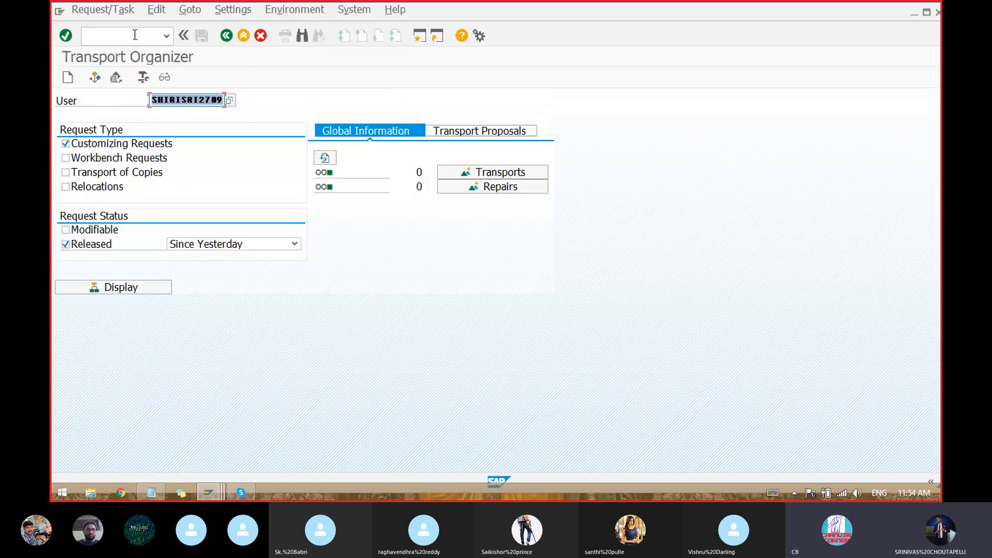
pyautogui.click(127, 288)
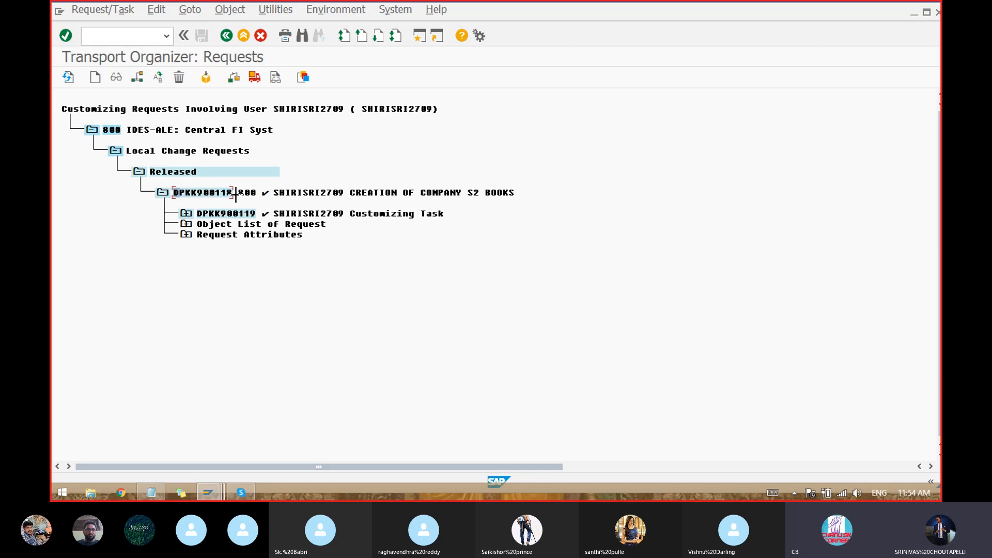
pyautogui.hotkey('ctrl', 'y')
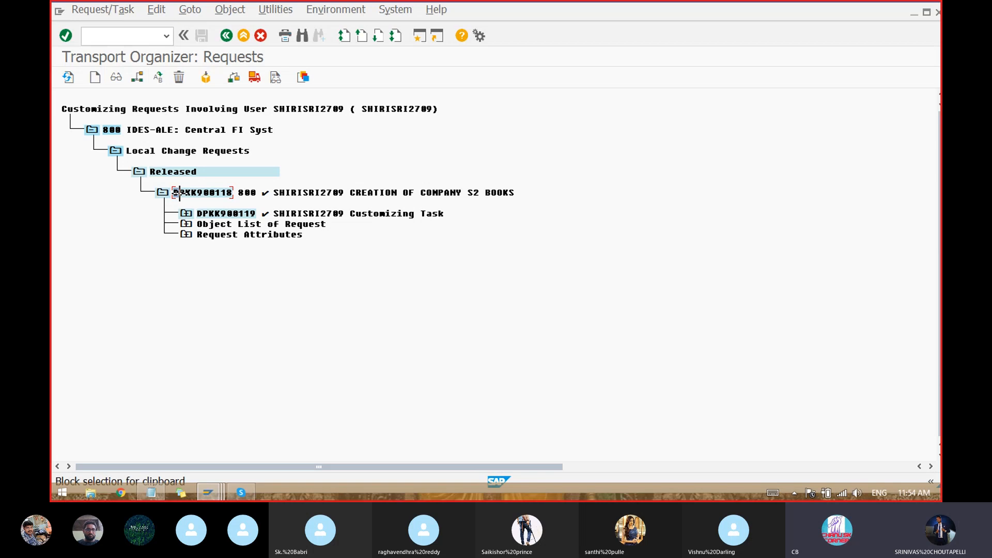
pyautogui.moveTo(178, 194); pyautogui.dragTo(233, 199)
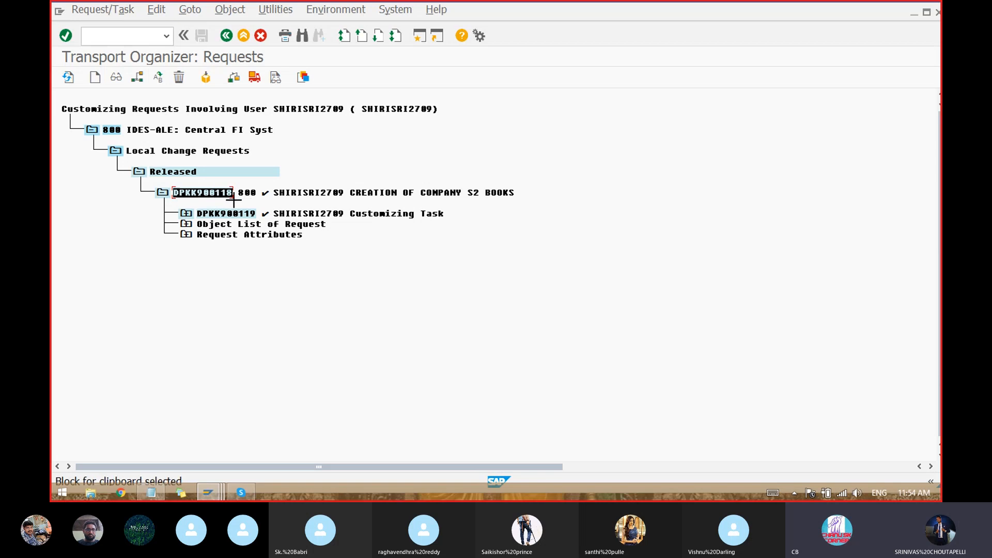
pyautogui.hotkey('ctrl', 'c')
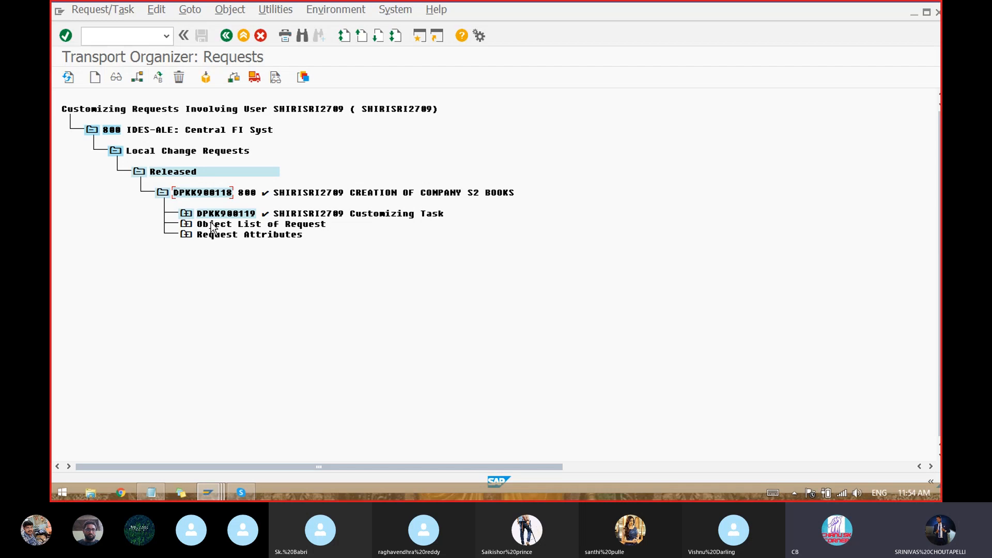
pyautogui.hotkey('alt', 'Tab')
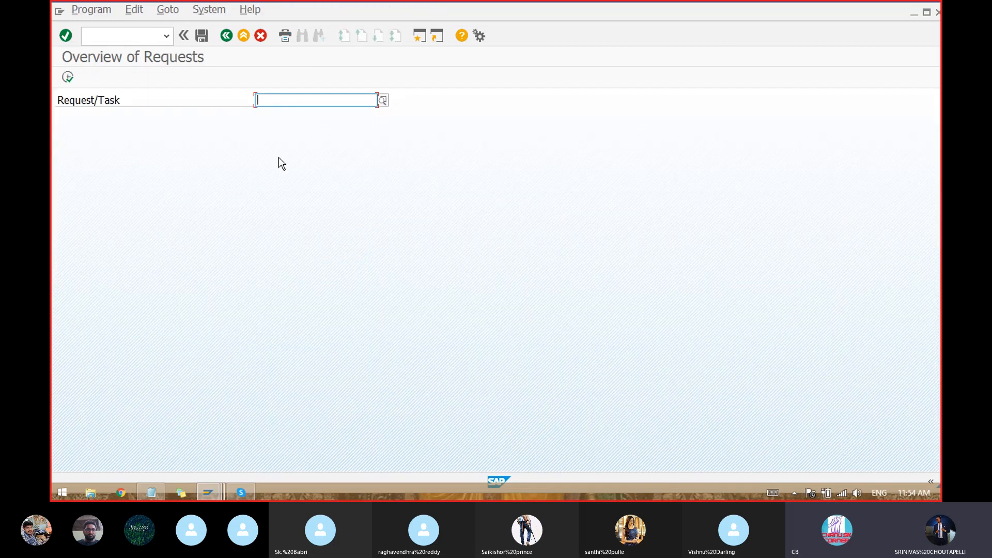
pyautogui.hotkey('alt', 'Tab')
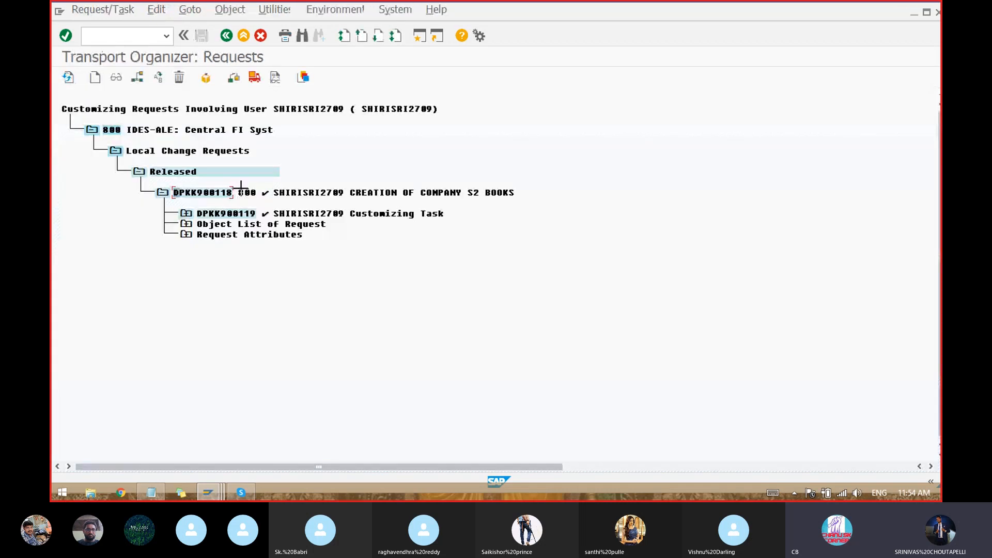
# - Copy request number DPKK900118 from the Transport Organizer into the Request/Task field of Overview of Requests and execute the report
pyautogui.hotkey('ctrl', 'y')
pyautogui.moveTo(174, 190); pyautogui.dragTo(232, 194)
pyautogui.hotkey('ctrl', 'c')
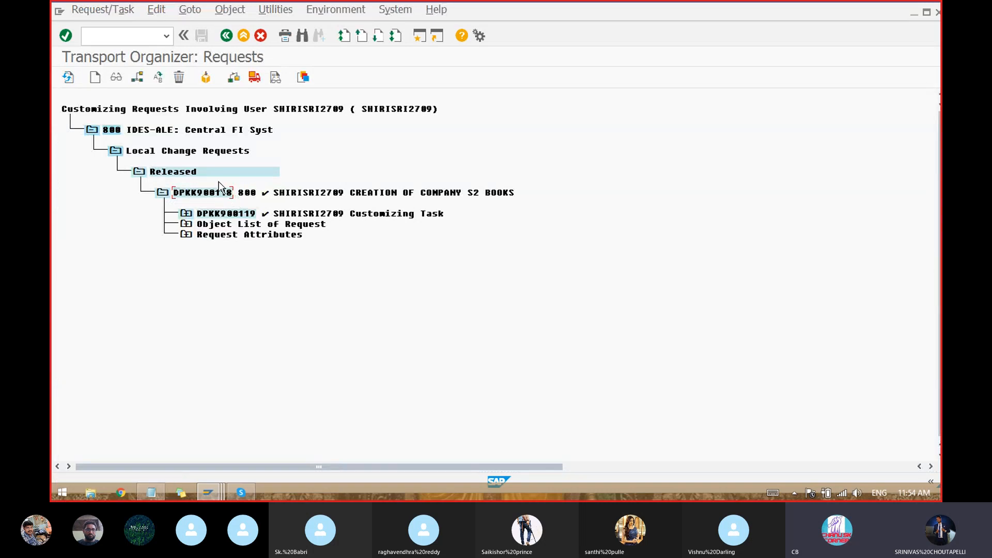
pyautogui.hotkey('alt', 'Tab')
pyautogui.hotkey('ctrl', 'v')
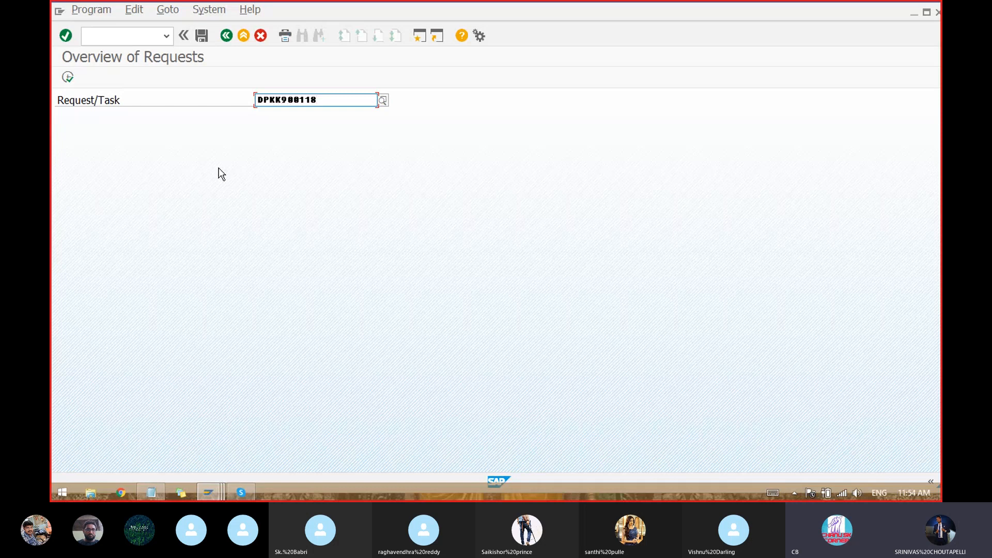
pyautogui.click(68, 77)
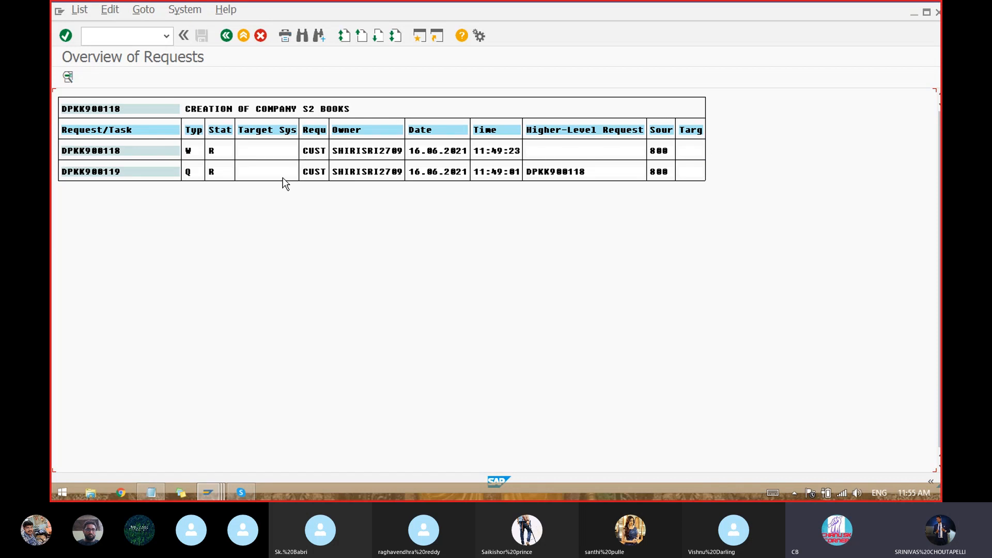
# - Open the expert-mode display/change details of request DPKK900118 from the overview list and move the dialog higher
pyautogui.click(217, 133)
pyautogui.click(382, 153)
pyautogui.click(390, 151)
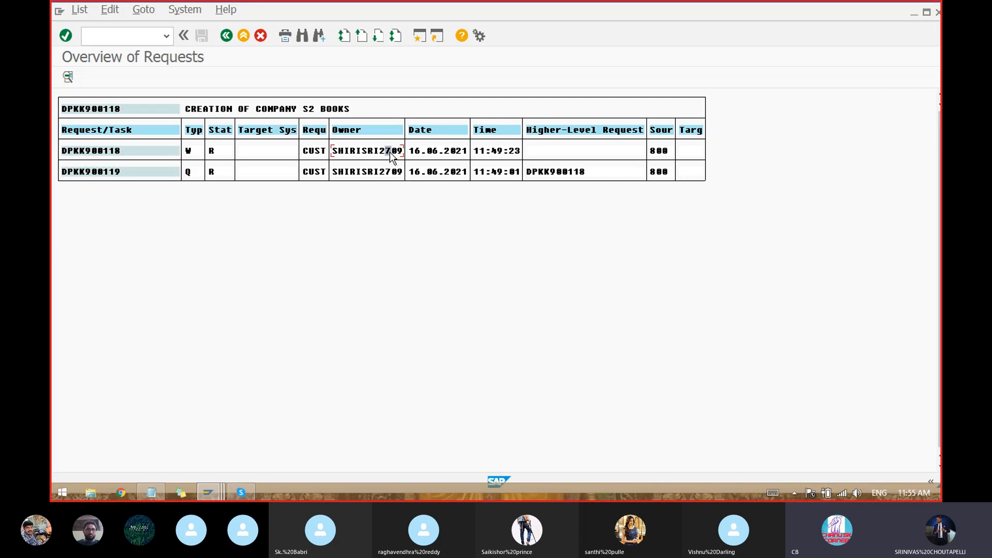
pyautogui.doubleClick(100, 151)
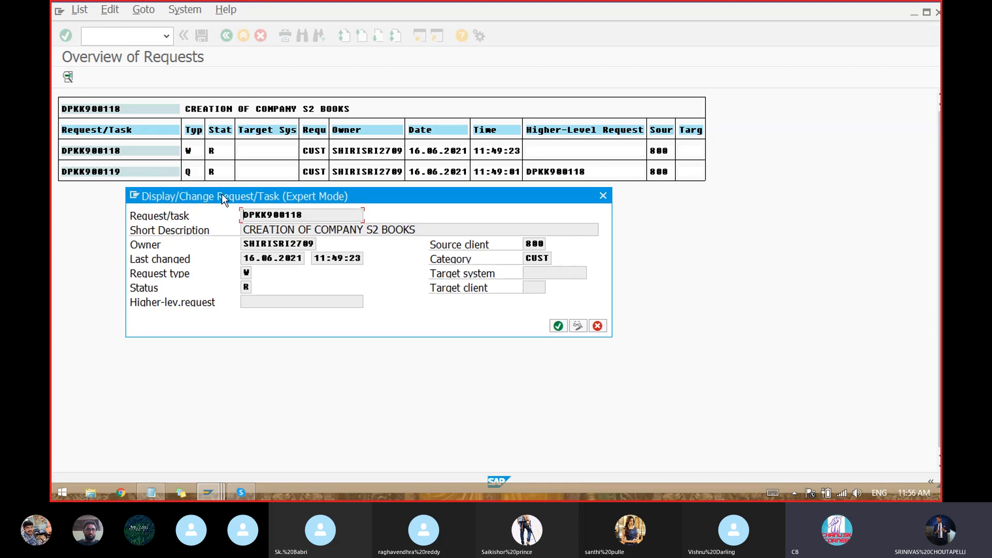
pyautogui.moveTo(373, 201); pyautogui.dragTo(377, 150)
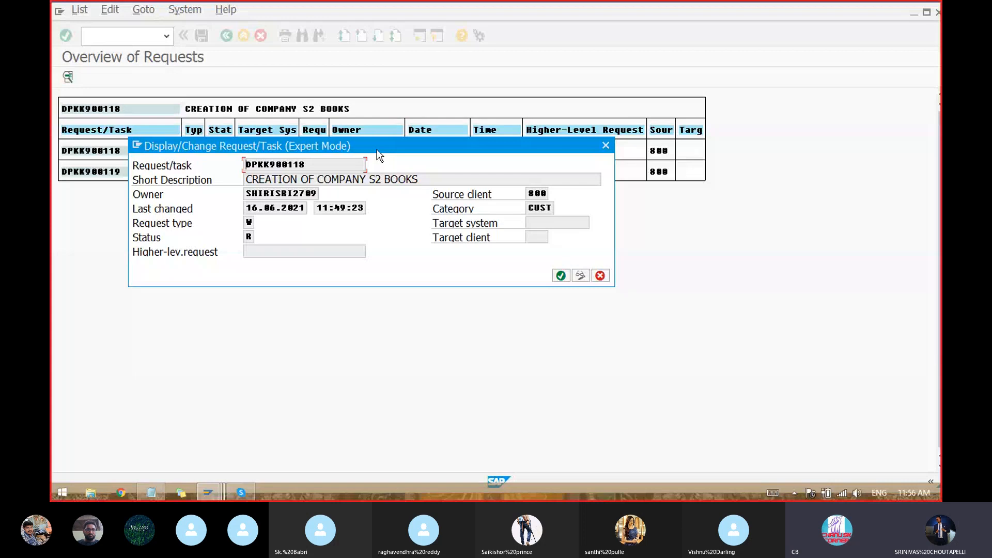
# - Switch the details of request DPKK900118 to change mode and place the cursor in its short description
pyautogui.click(580, 276)
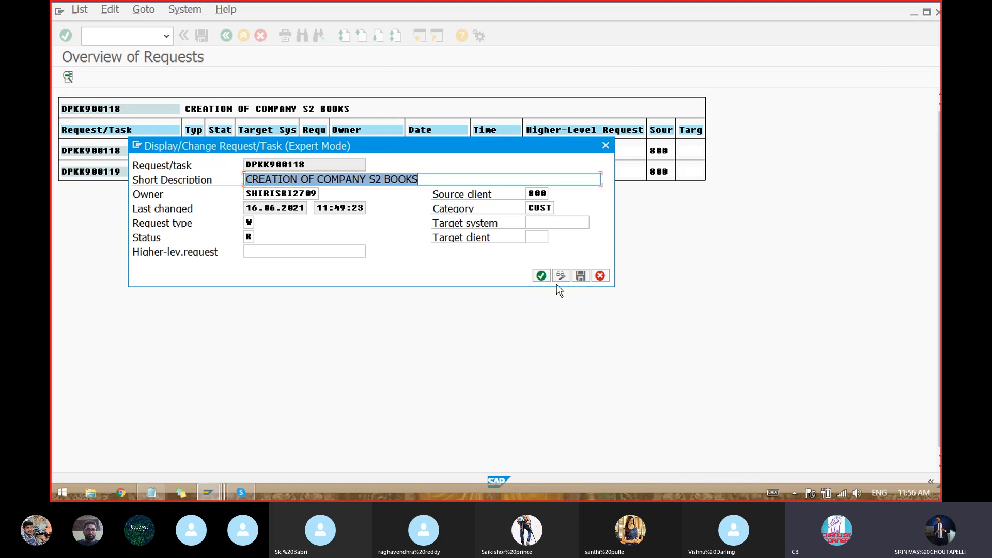
pyautogui.click(562, 275)
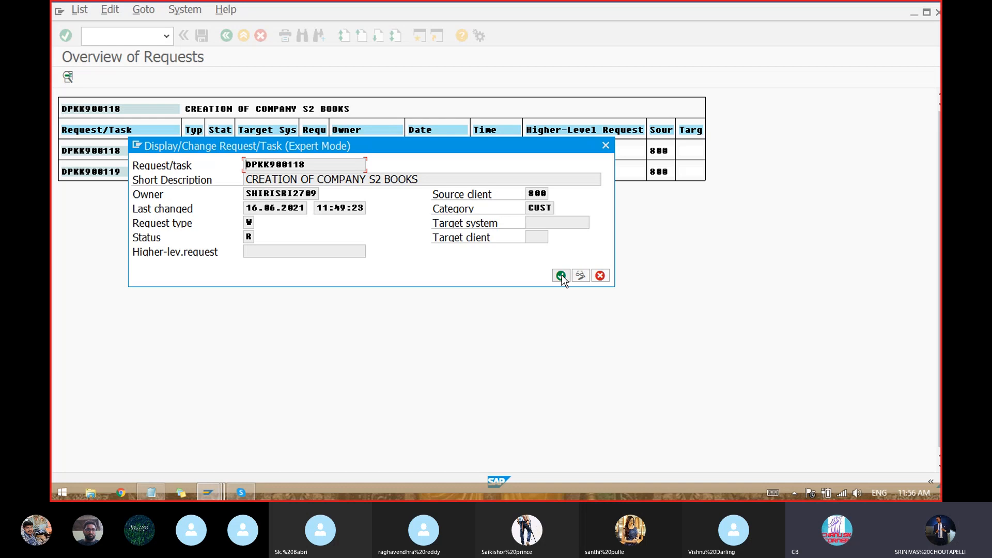
pyautogui.click(434, 182)
pyautogui.click(580, 276)
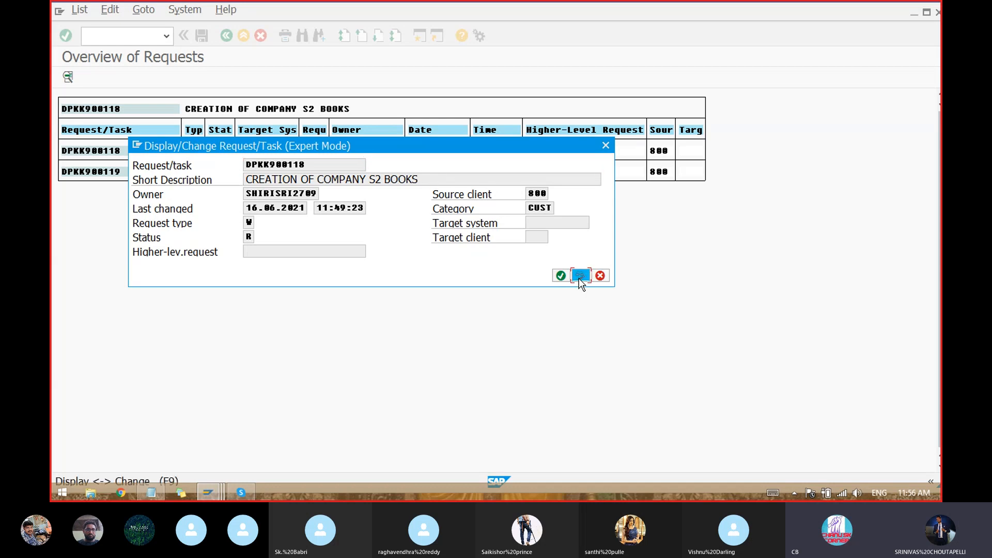
pyautogui.click(437, 182)
pyautogui.press('Left')
pyautogui.press('Left')
pyautogui.press('Left')
pyautogui.press('Left')
pyautogui.press('Left')
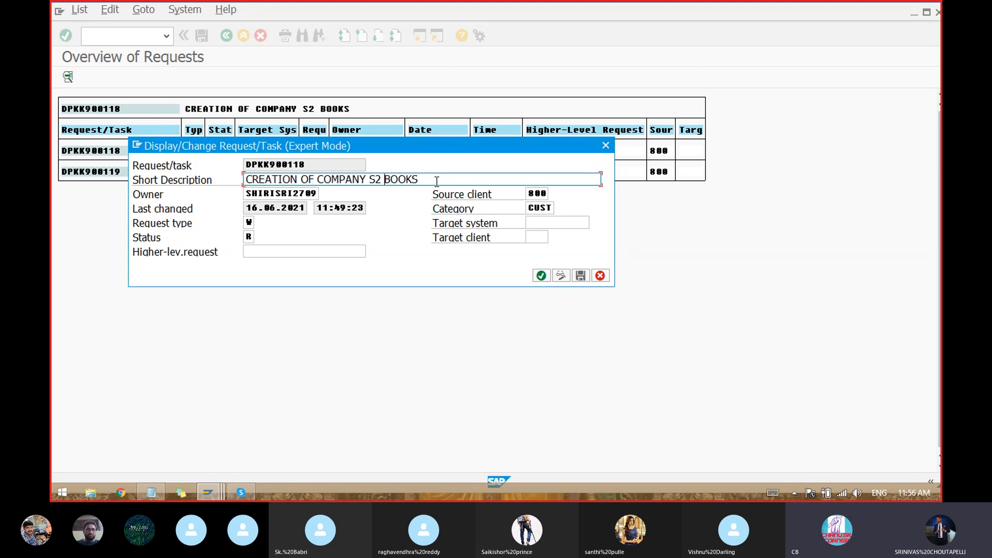
# - Set the status of request DPKK900118 to L (Modifiable, Protected) from the list of possible values
pyautogui.click(250, 238)
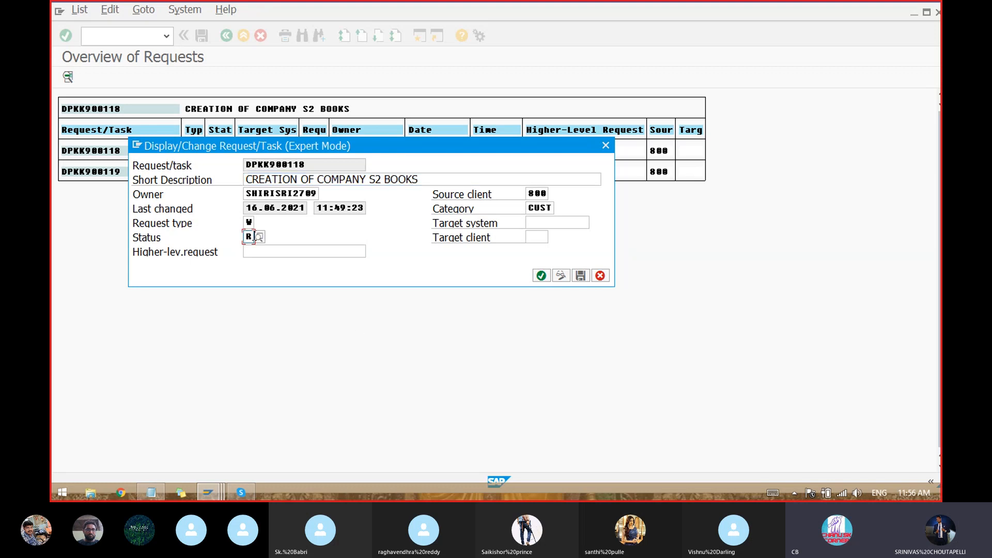
pyautogui.press('BackSpace')
pyautogui.click(259, 237)
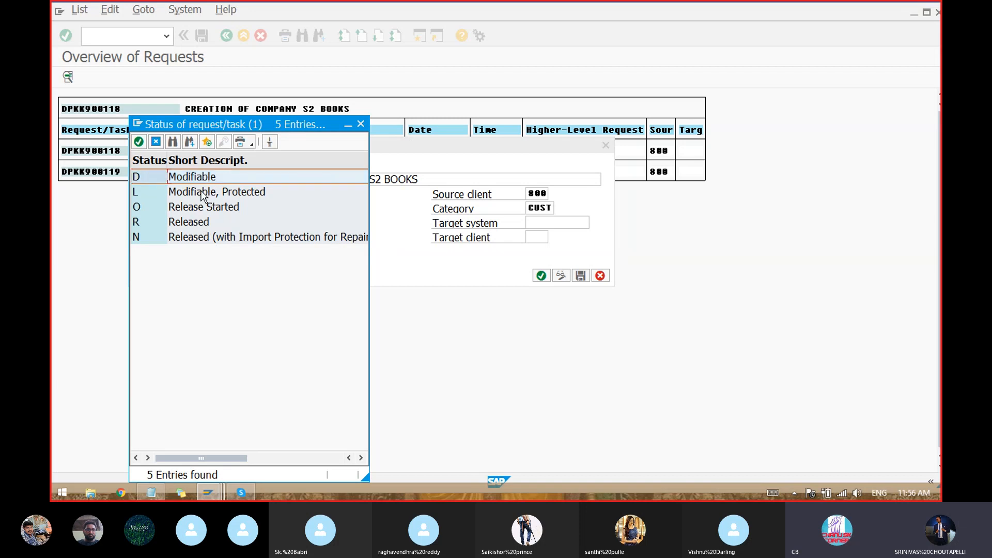
pyautogui.click(199, 197)
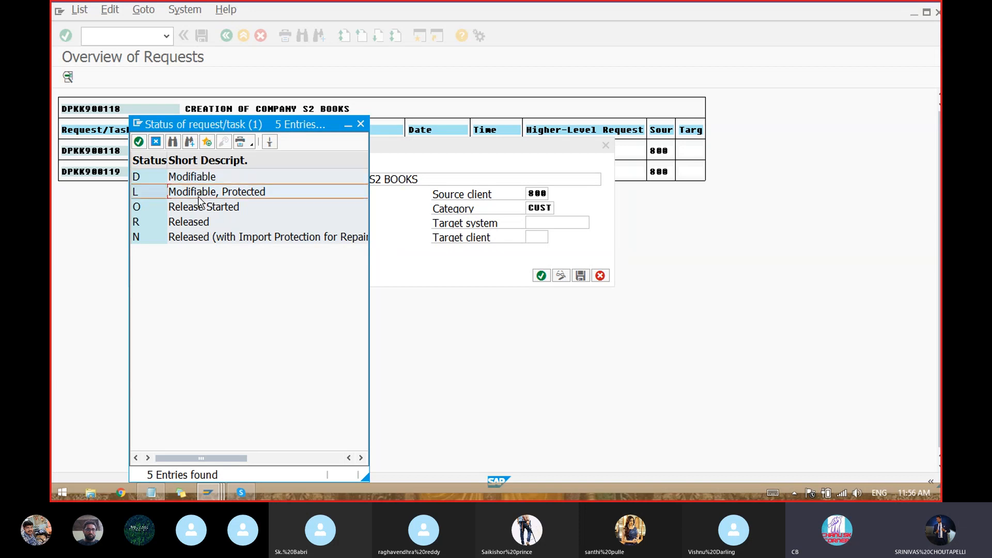
pyautogui.doubleClick(199, 196)
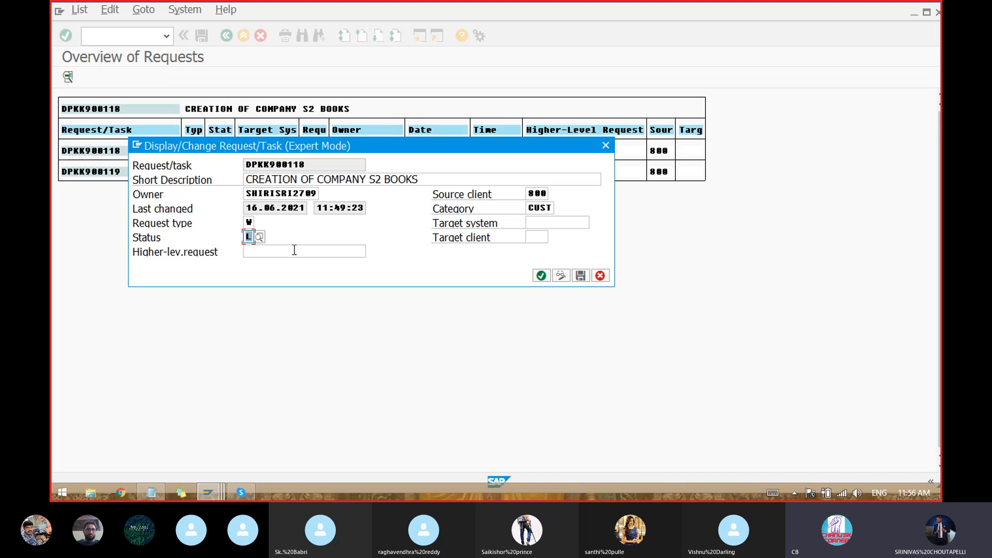
# - Change the request's short description to CREATION OF COMPANY S3 BOOKS and save the request
pyautogui.click(381, 180)
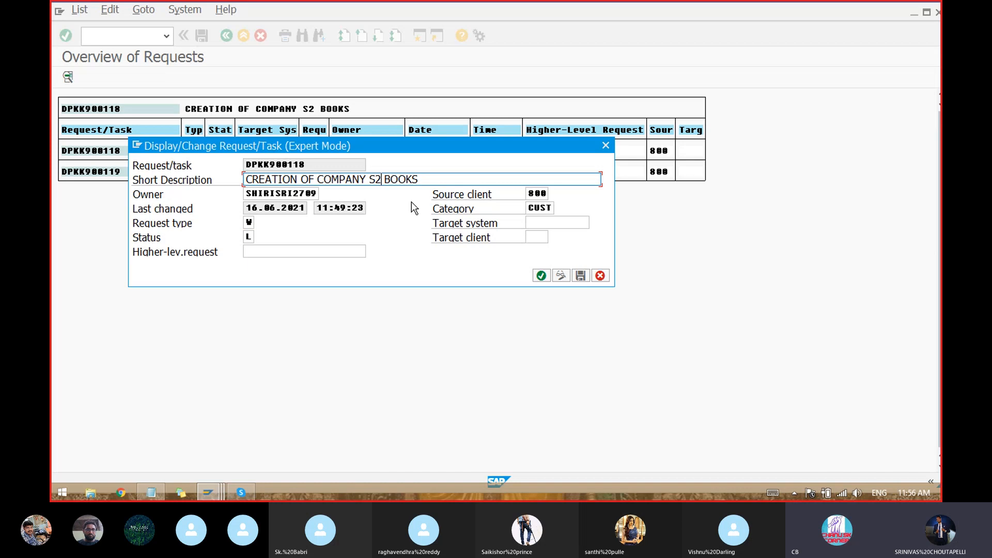
pyautogui.press('BackSpace')
pyautogui.write('3')
pyautogui.click(581, 276)
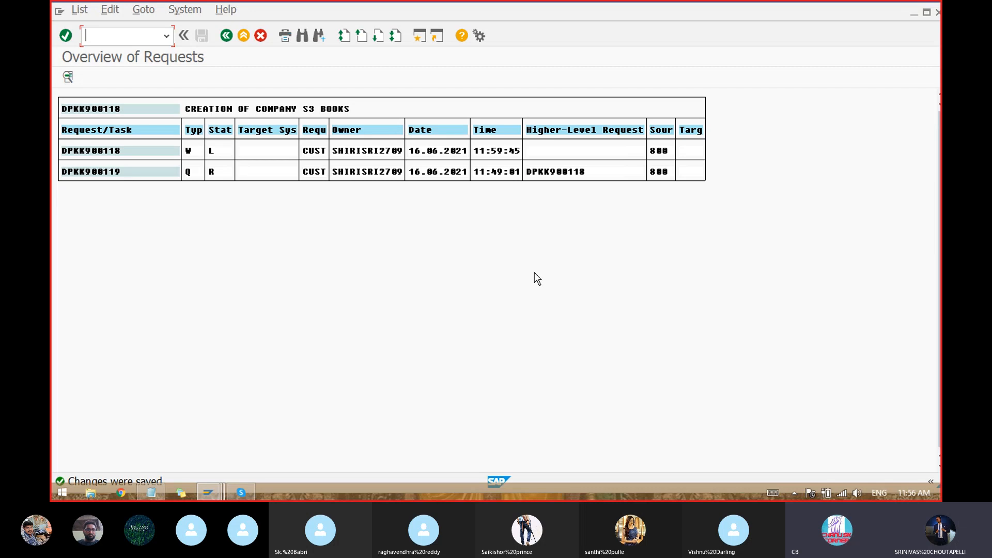
# - Open task DPKK900119 in change mode and set its status to L (Modifiable, Protected)
pyautogui.doubleClick(98, 171)
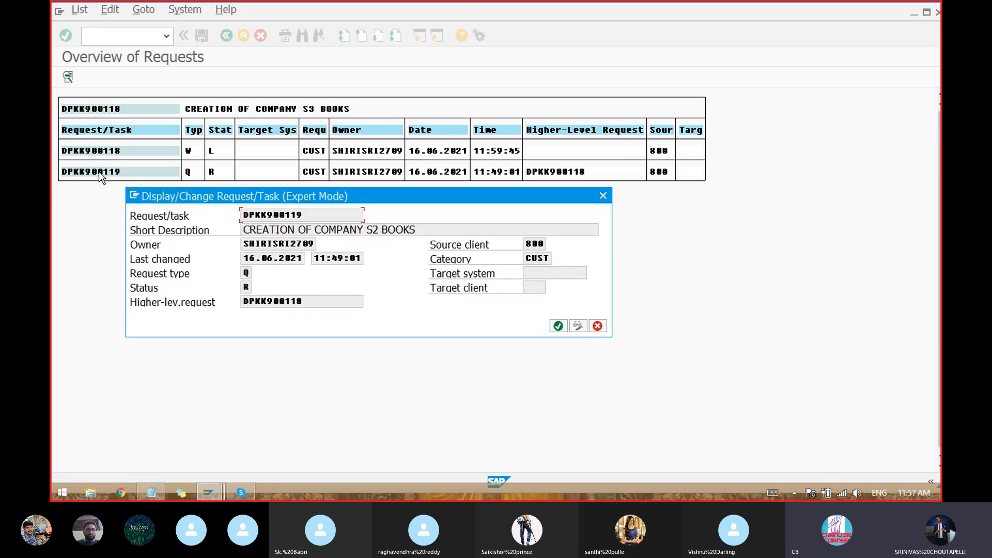
pyautogui.click(578, 326)
pyautogui.click(250, 290)
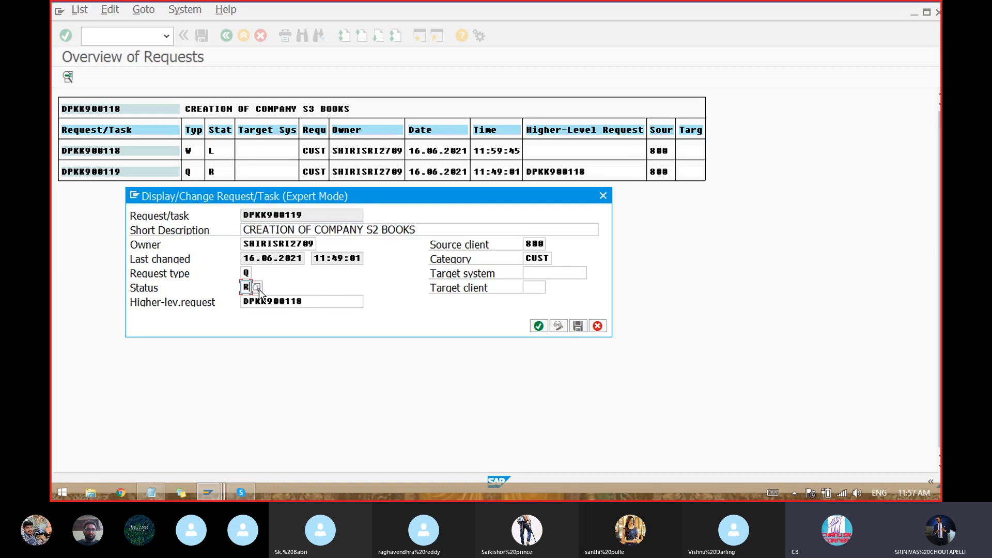
pyautogui.click(257, 289)
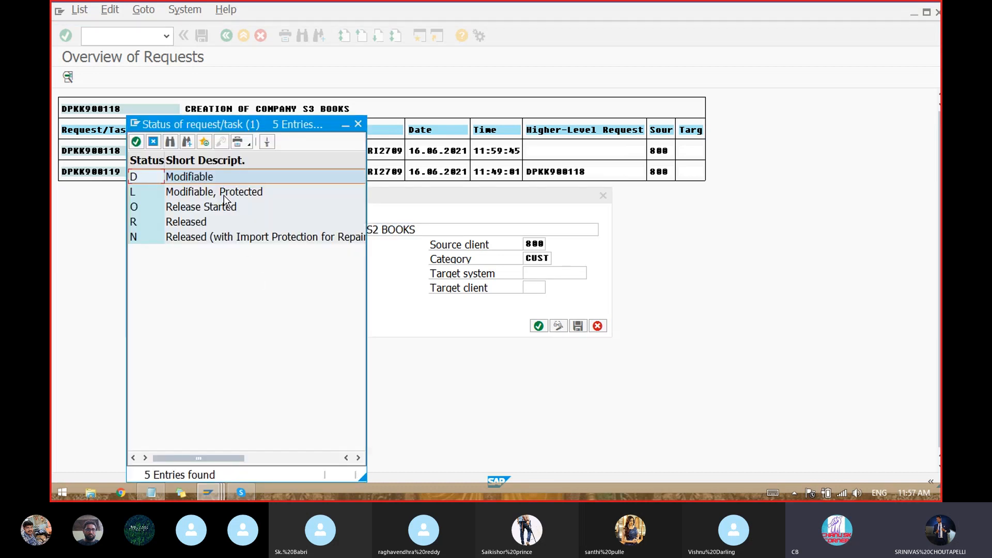
pyautogui.doubleClick(224, 194)
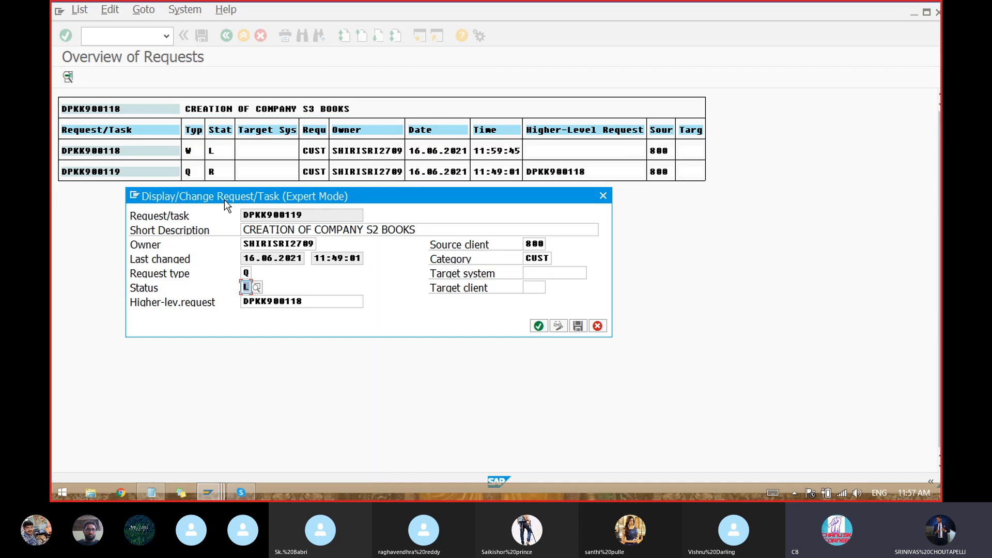
# - Change the short description of task DPKK900119 to CREATION OF COMPANY S3 BOOKS and save the task
pyautogui.click(378, 230)
pyautogui.press('BackSpace')
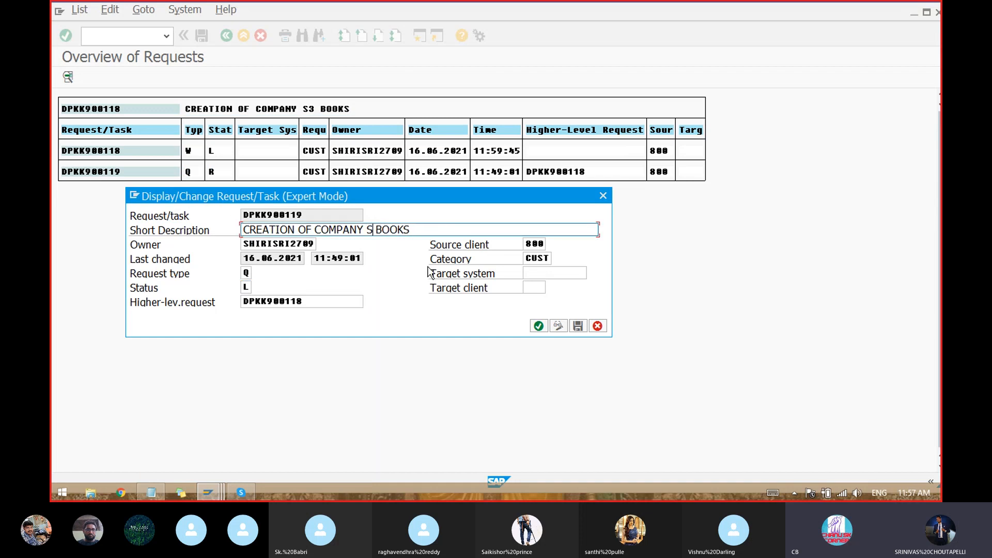
pyautogui.write('3')
pyautogui.click(579, 326)
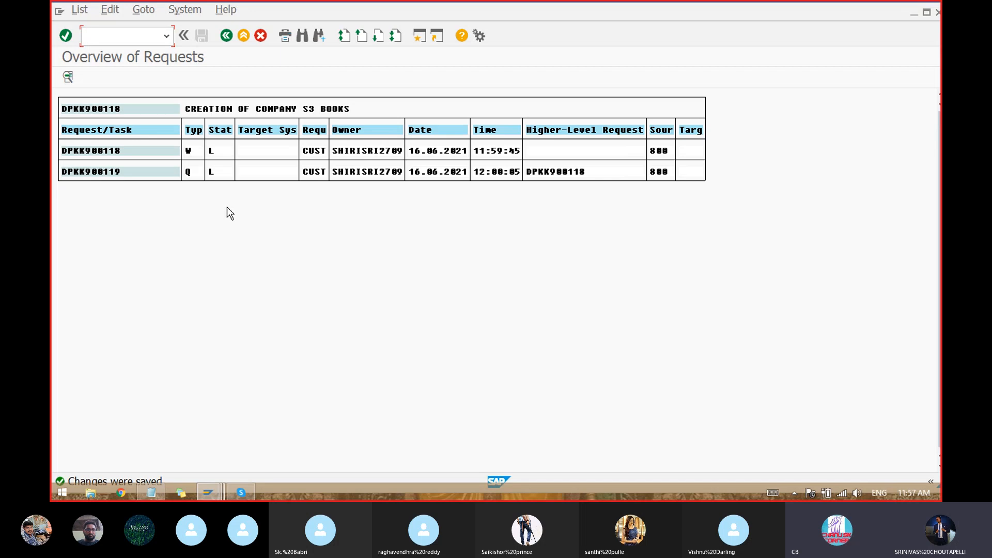
# - Return to SAP Easy Access and start transaction SE09 again
pyautogui.press('F3')
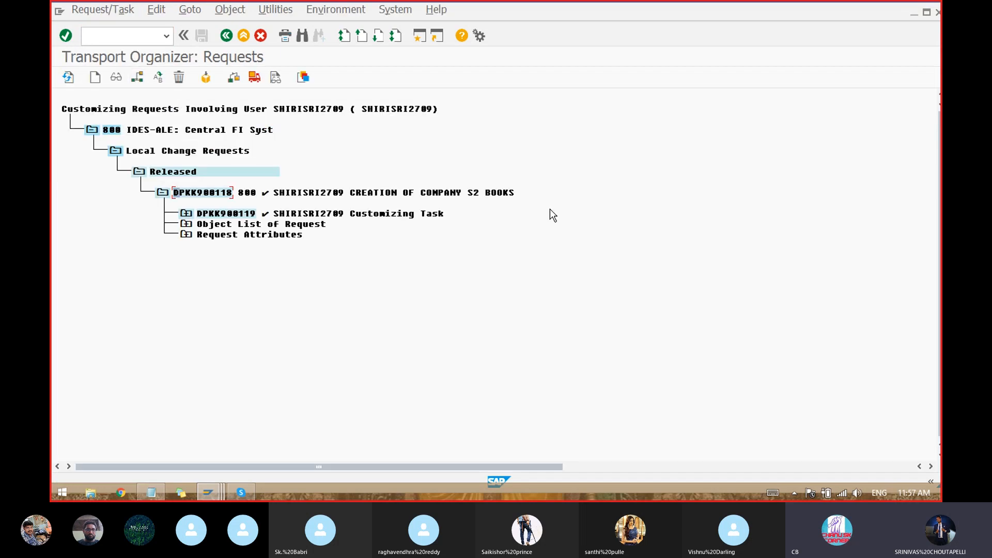
pyautogui.click(228, 34)
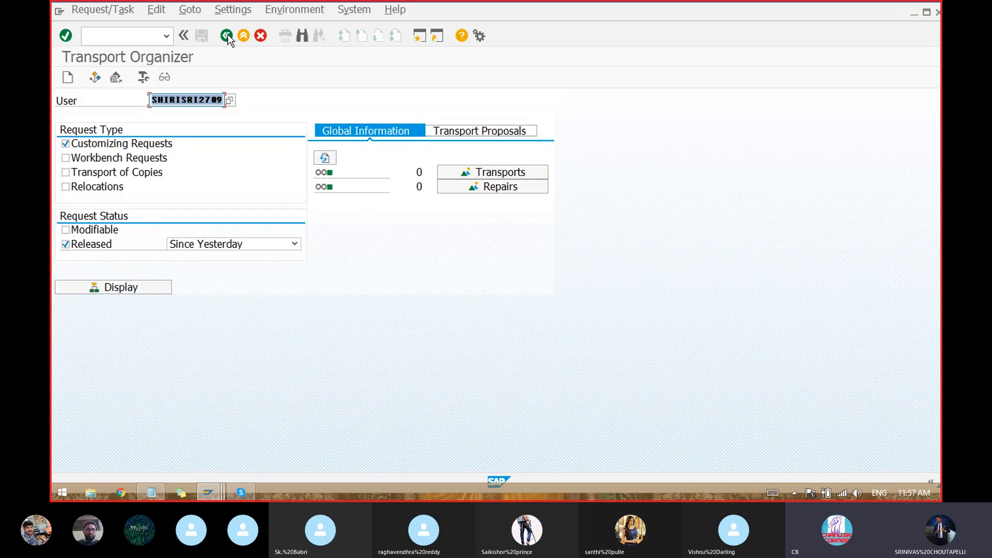
pyautogui.click(227, 34)
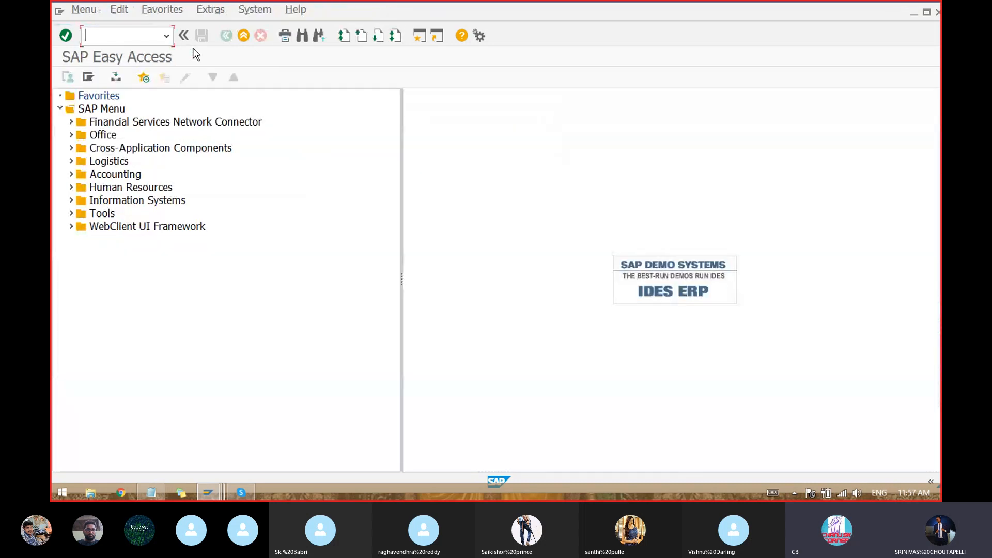
pyautogui.write('SE09')
pyautogui.press('Return')
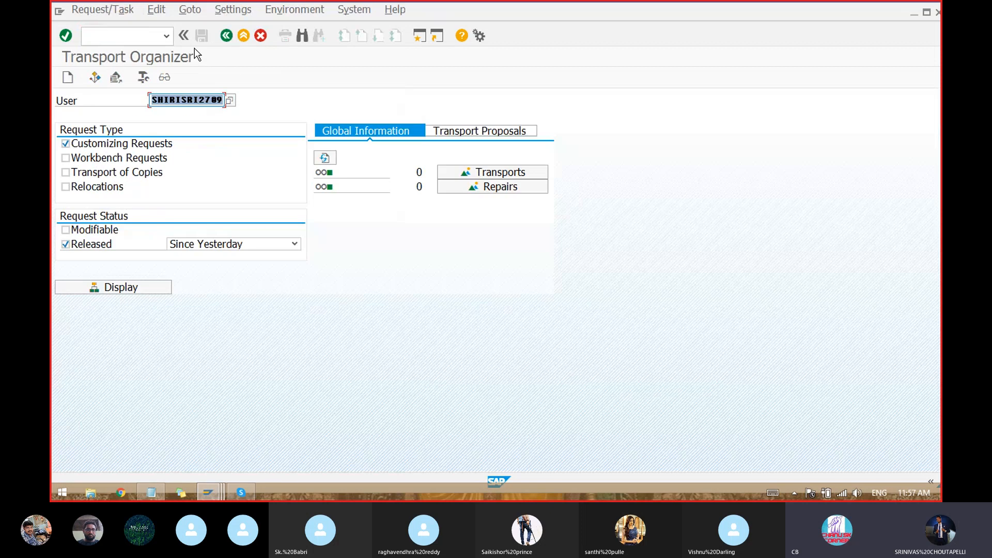
# - Restrict the request status to Modifiable only and display the customizing requests
pyautogui.click(106, 231)
pyautogui.click(131, 291)
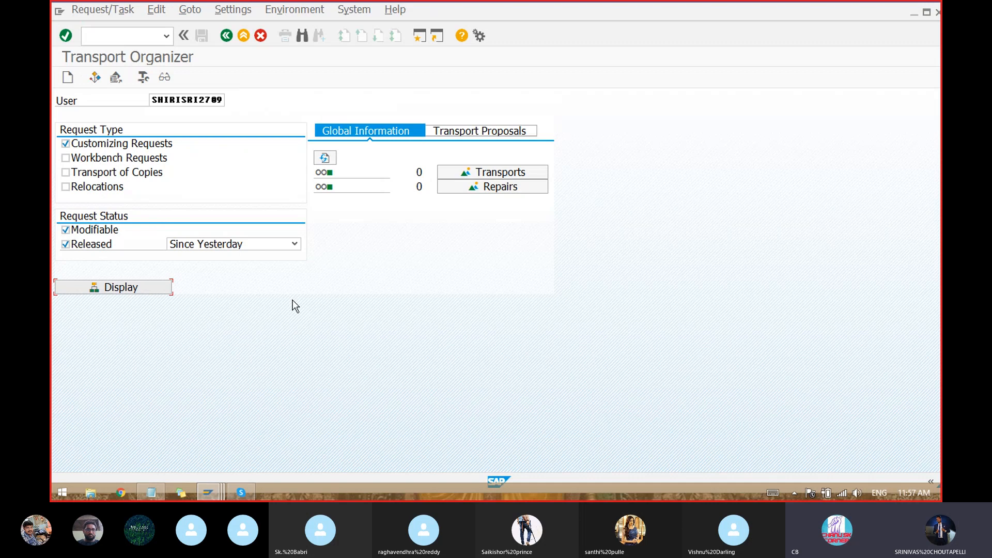
pyautogui.click(66, 244)
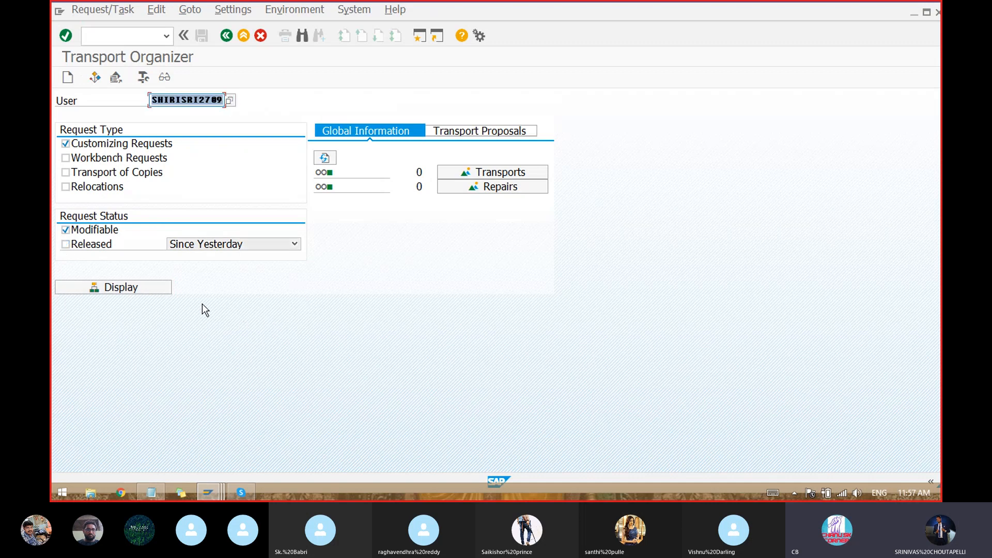
pyautogui.click(153, 288)
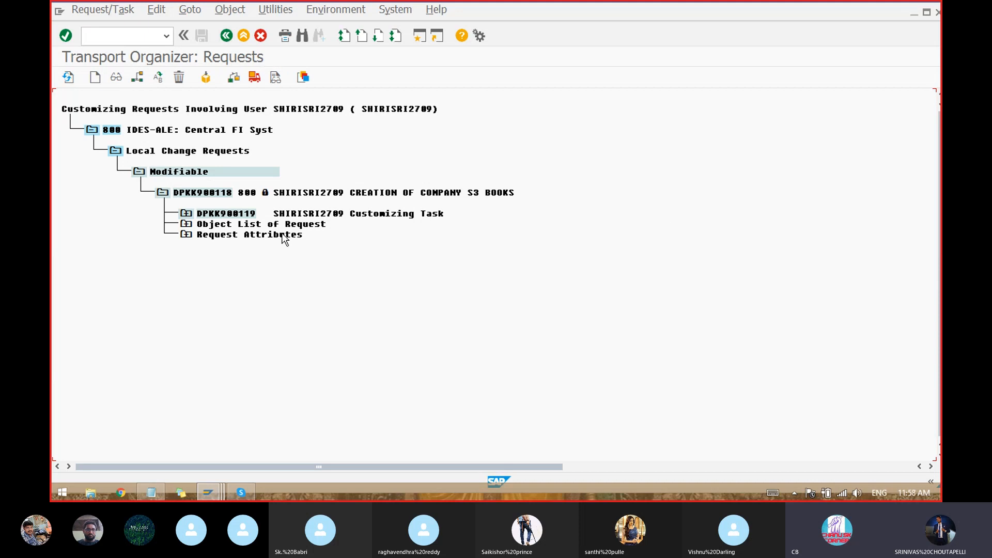
pyautogui.click(225, 37)
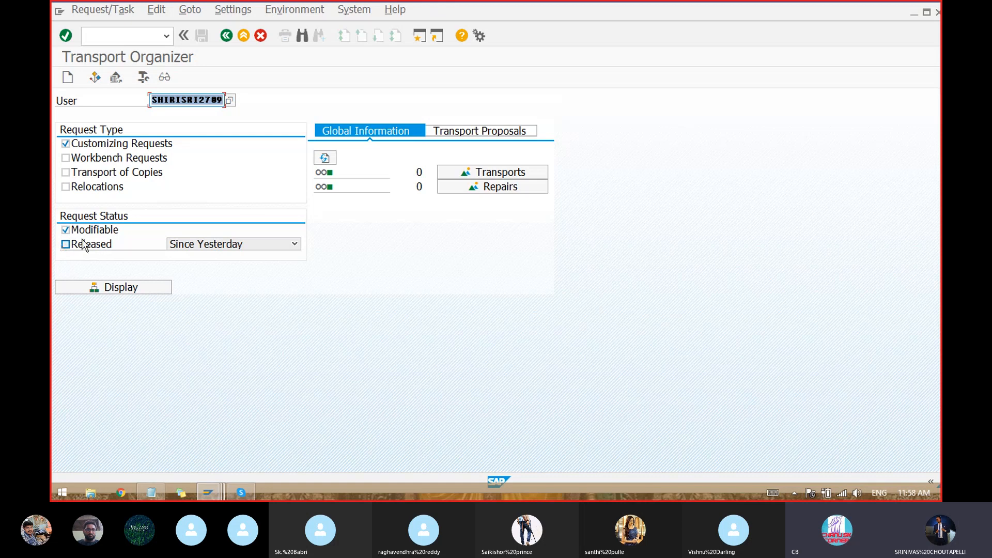
pyautogui.click(135, 287)
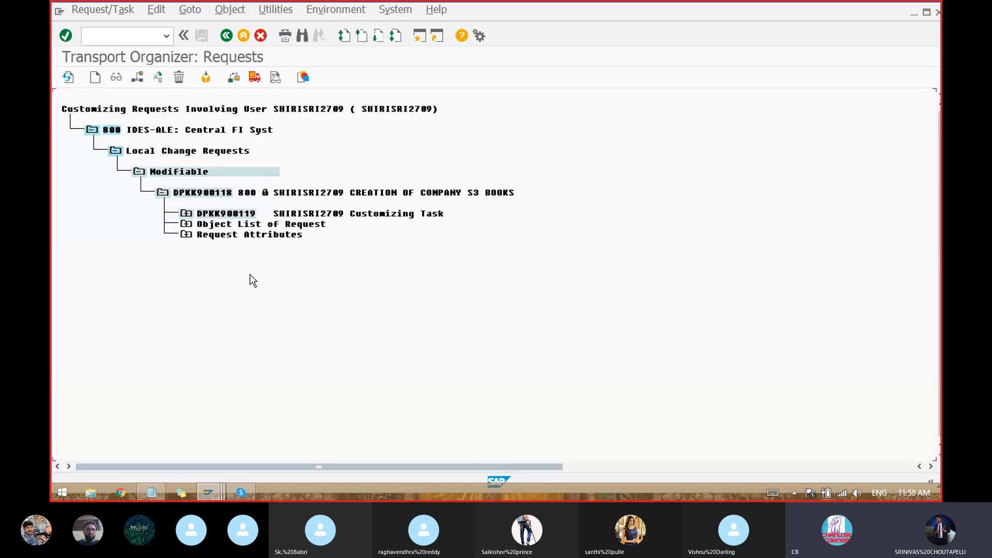
# - Examine the contents of task DPKK900119 and the object list of request DPKK900118 in the request tree
pyautogui.click(186, 214)
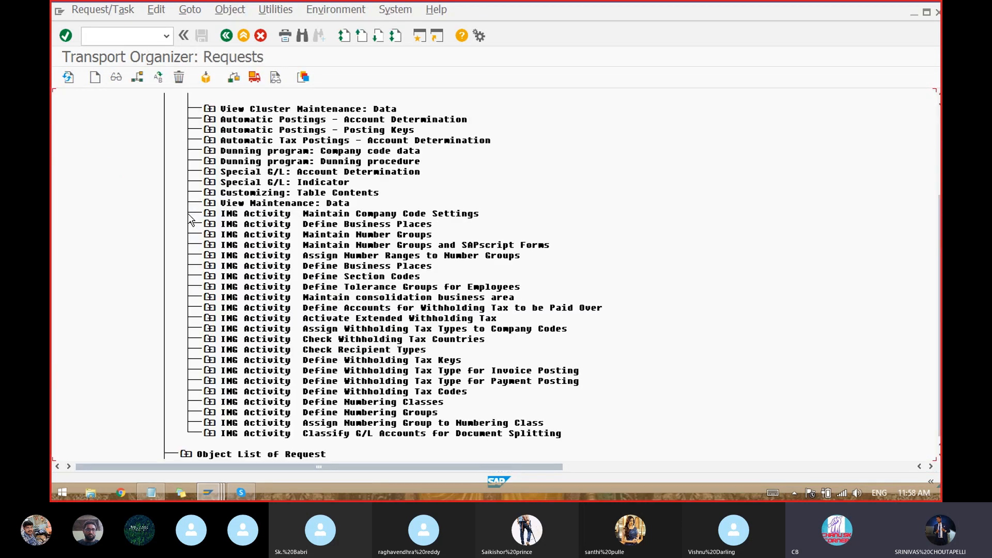
pyautogui.scroll(5, 215, 212)
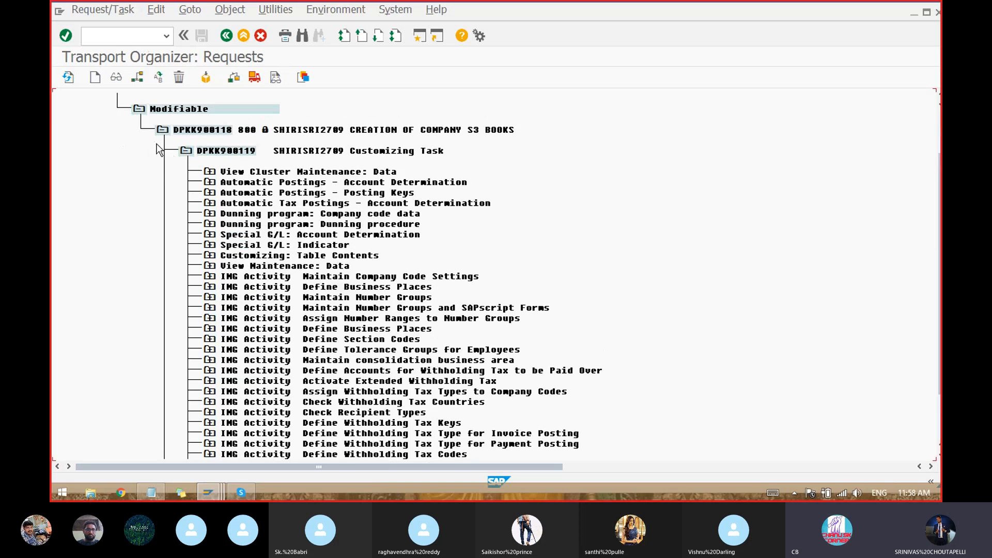
pyautogui.scroll(1, 165, 194)
pyautogui.click(163, 175)
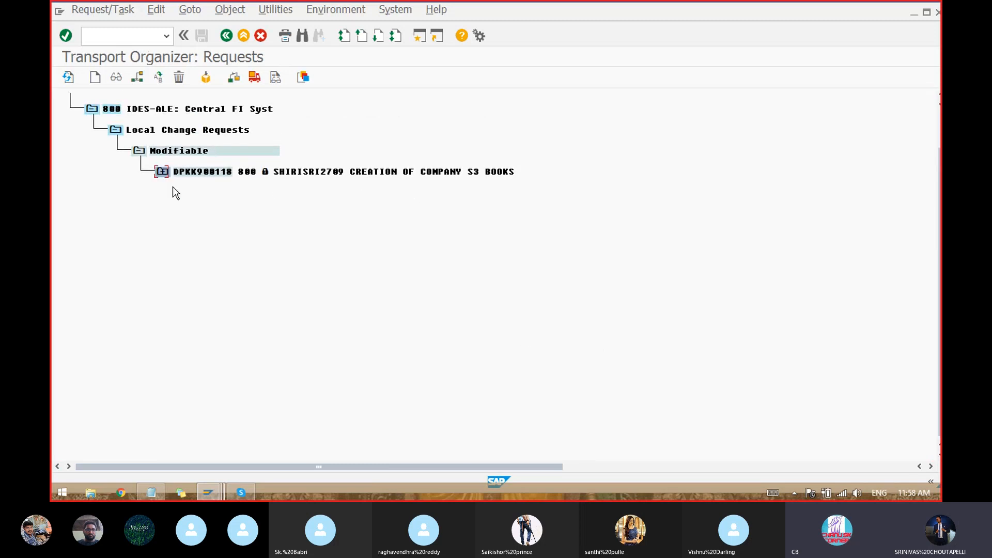
pyautogui.click(163, 174)
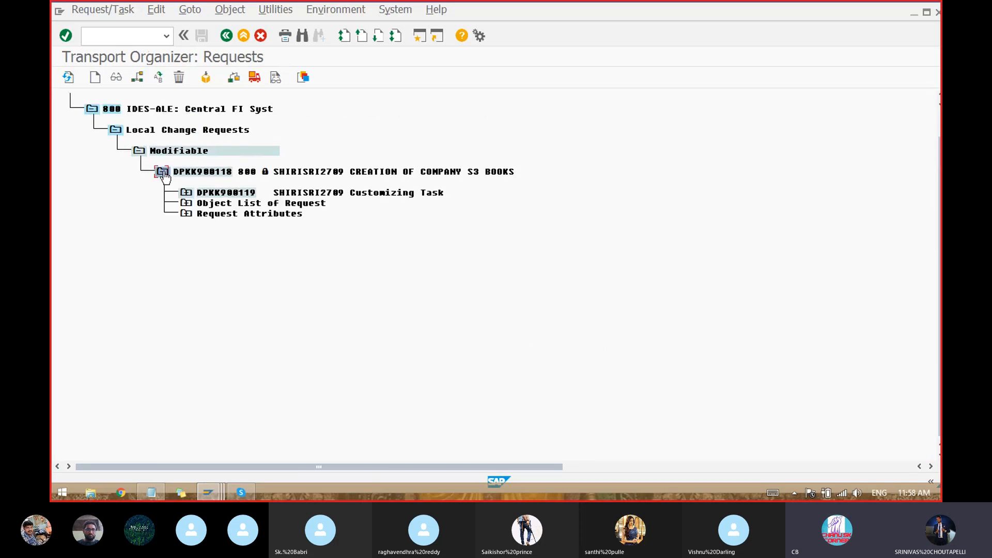
pyautogui.click(185, 204)
pyautogui.scroll(2, 175, 191)
pyautogui.scroll(4, 176, 190)
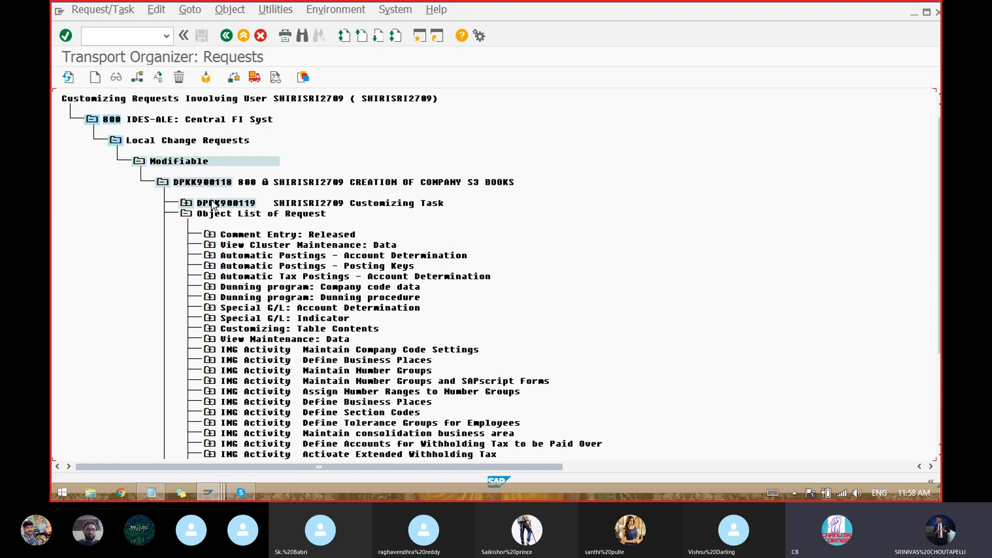
pyautogui.scroll(-5, 197, 203)
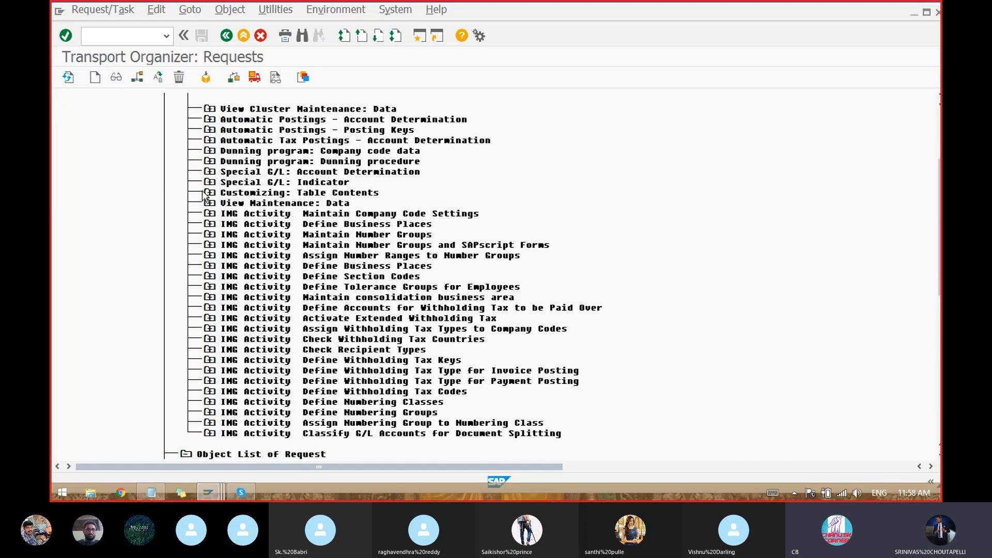
pyautogui.scroll(3, 186, 200)
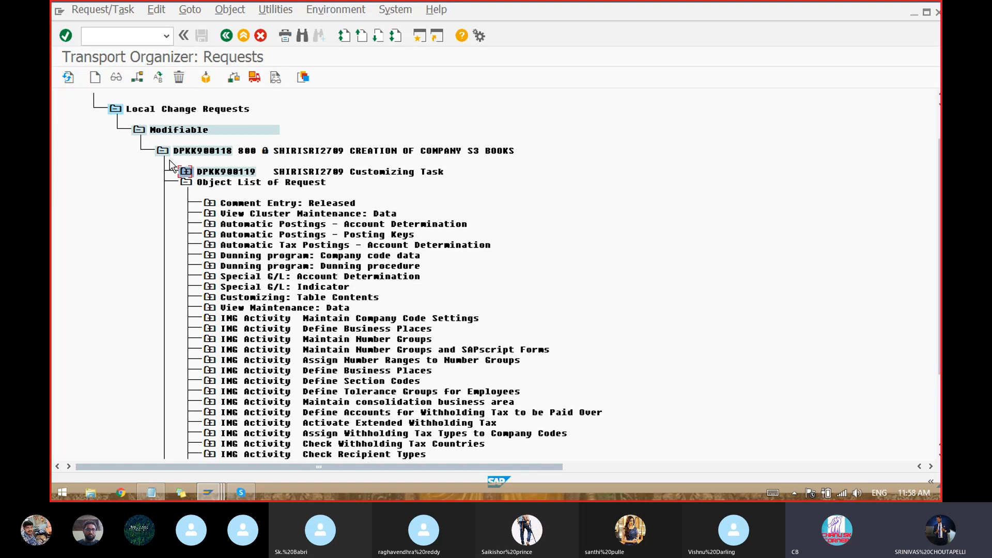
pyautogui.click(162, 152)
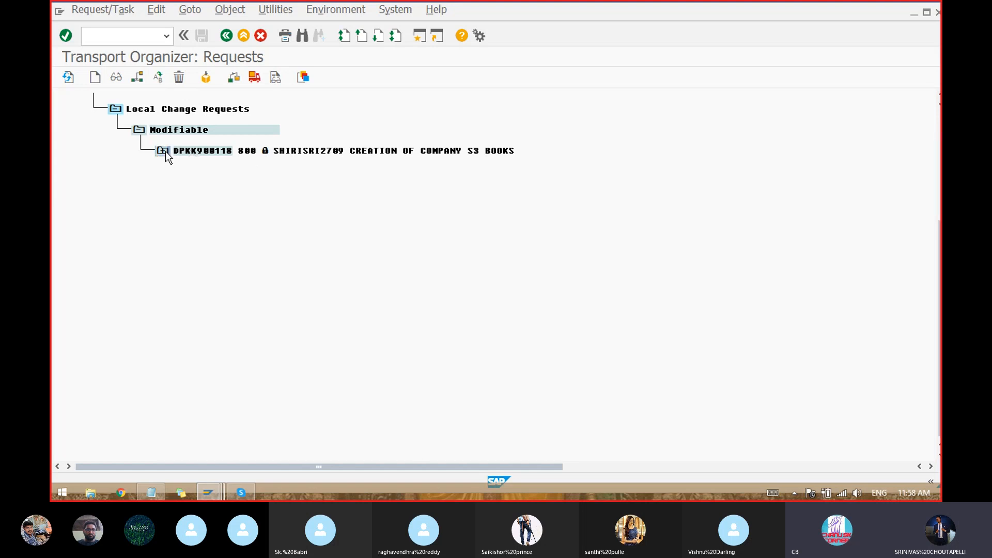
# - Release customizing task DPKK900119 directly, followed by its request DPKK900118
pyautogui.click(166, 152)
pyautogui.rightClick(206, 171)
pyautogui.click(207, 171)
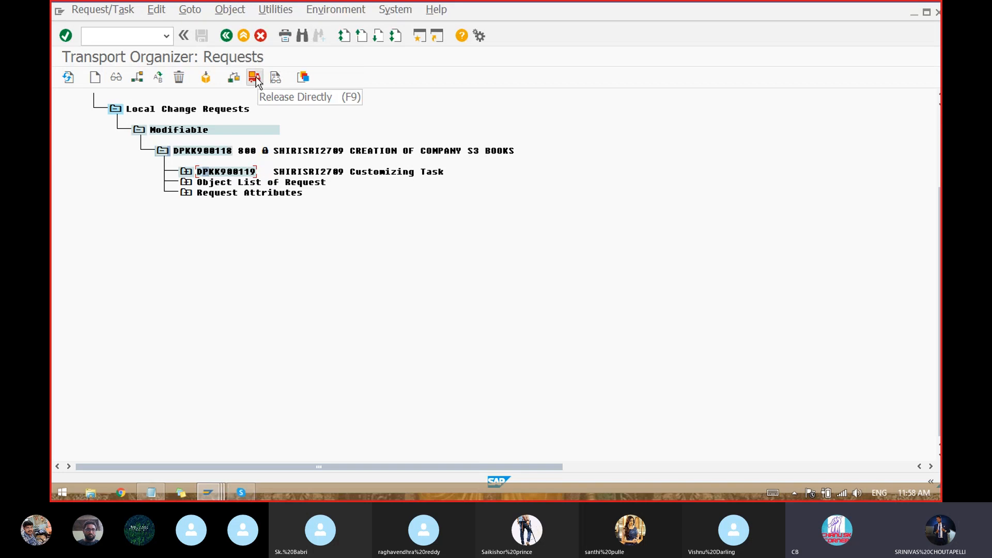
pyautogui.click(254, 78)
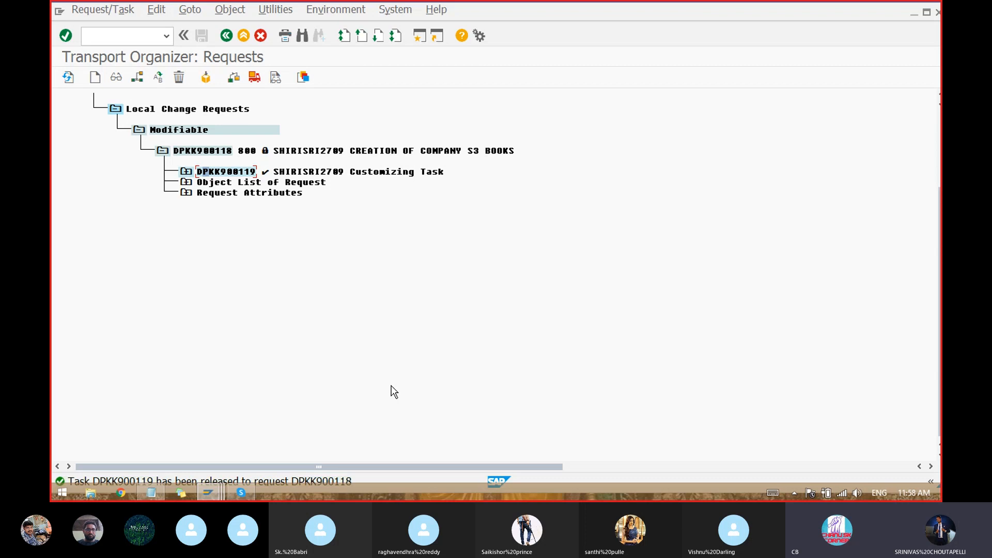
pyautogui.click(224, 151)
pyautogui.click(255, 79)
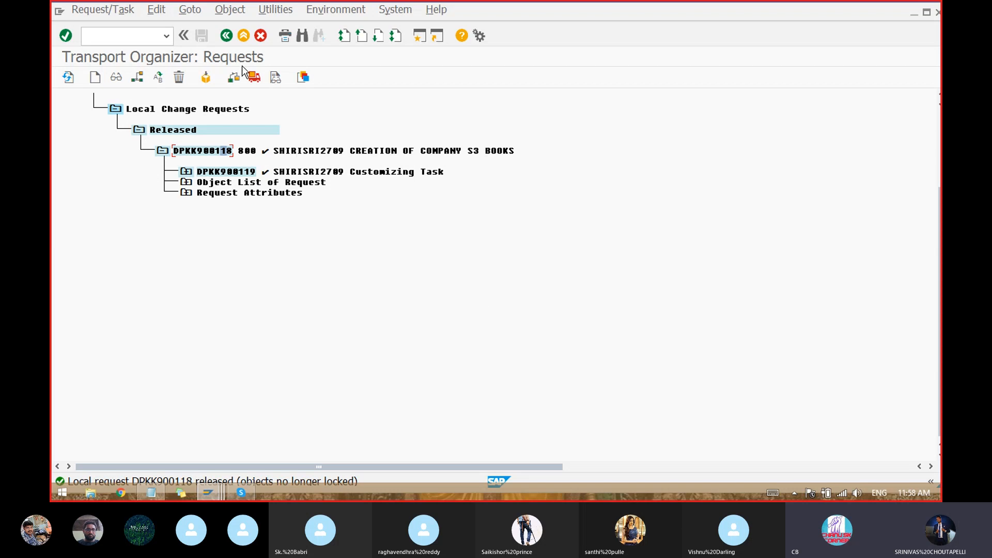
# - Redisplay the modifiable customizing requests, and change the status filter to display only the requests released since yesterday
pyautogui.click(228, 34)
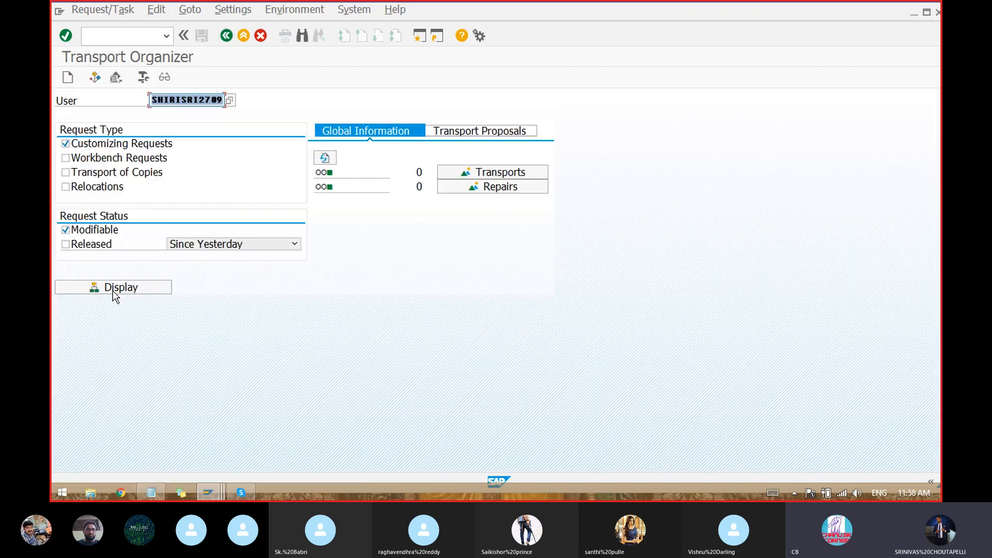
pyautogui.click(114, 287)
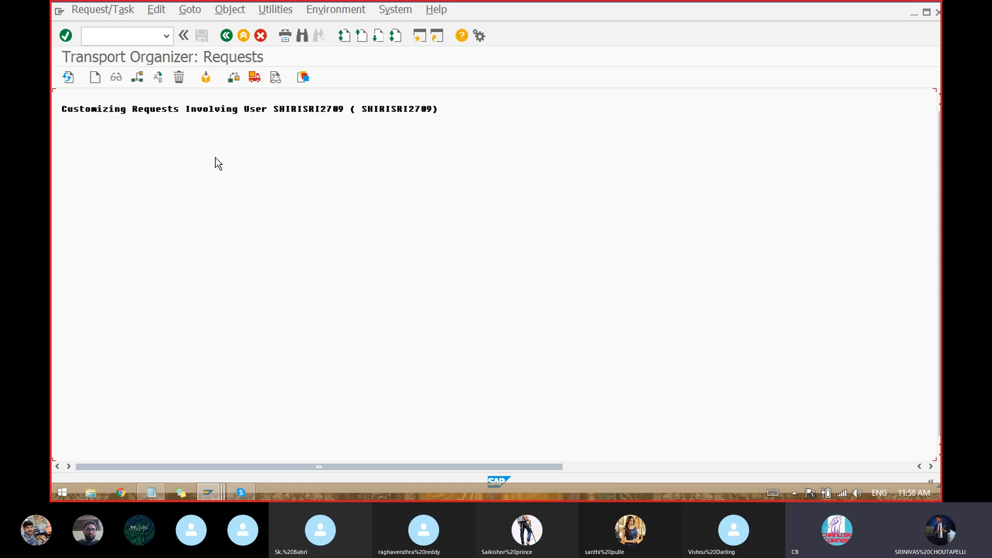
pyautogui.click(225, 38)
pyautogui.click(65, 244)
pyautogui.click(78, 229)
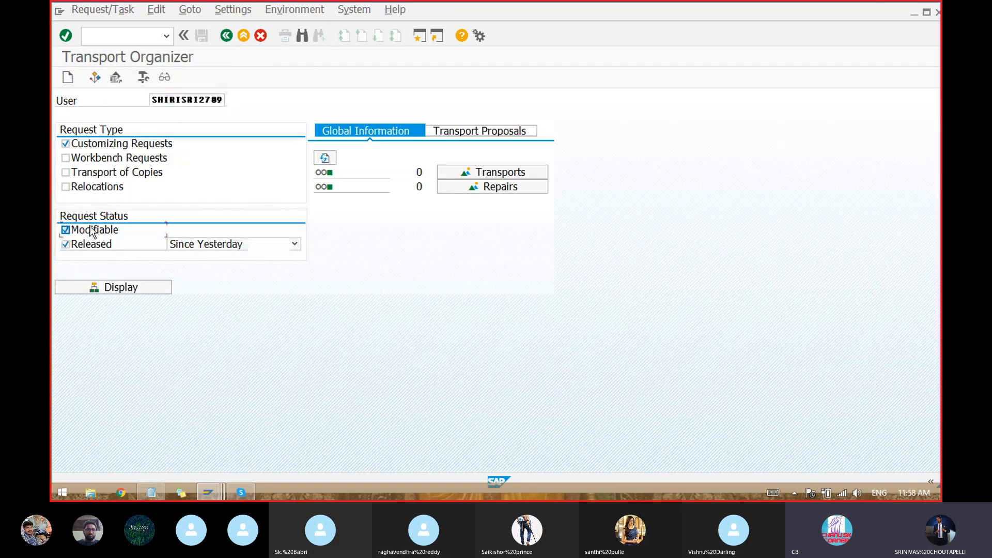
pyautogui.click(85, 289)
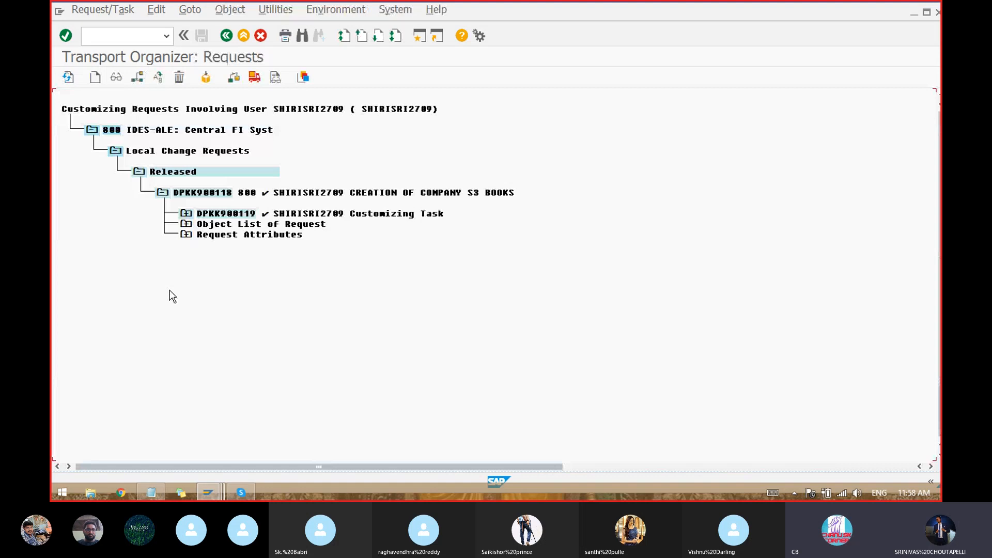